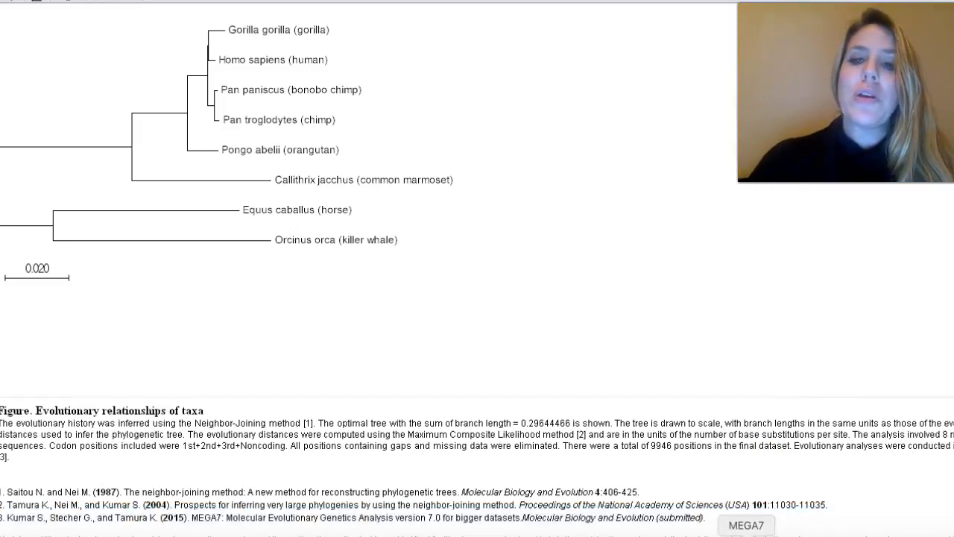
Step: Switch to PowerPoint and create a blank presentation in a full-screen window
left_click(857, 532)
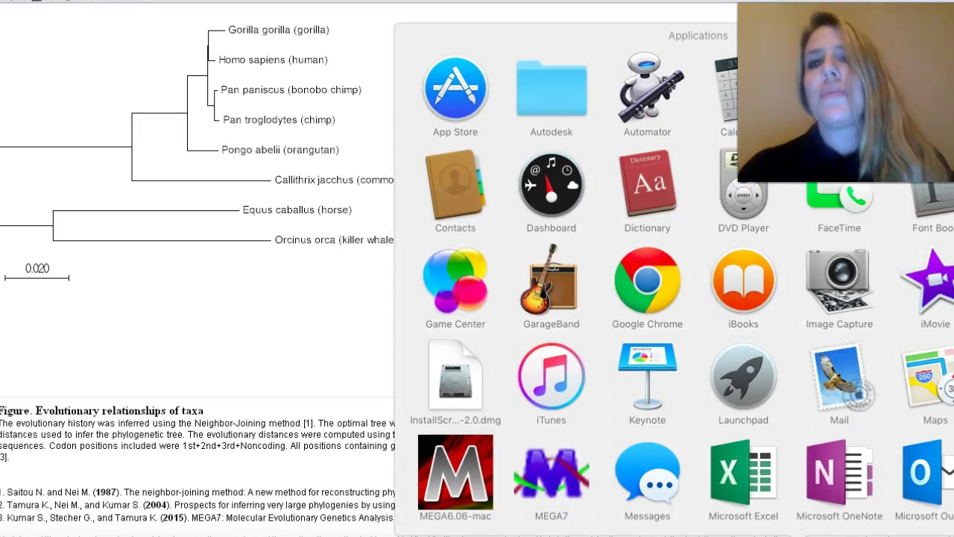
left_click(463, 371)
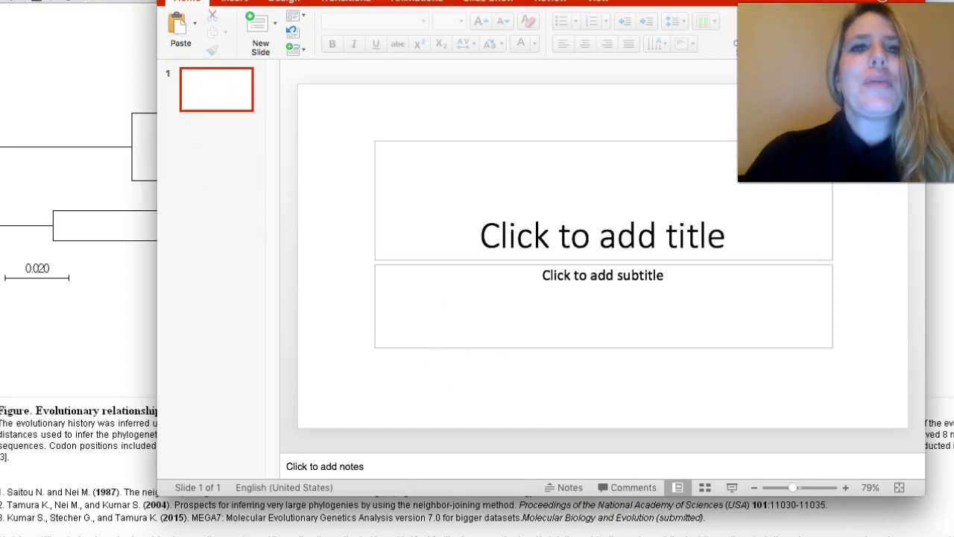
key("ctrl+super+f")
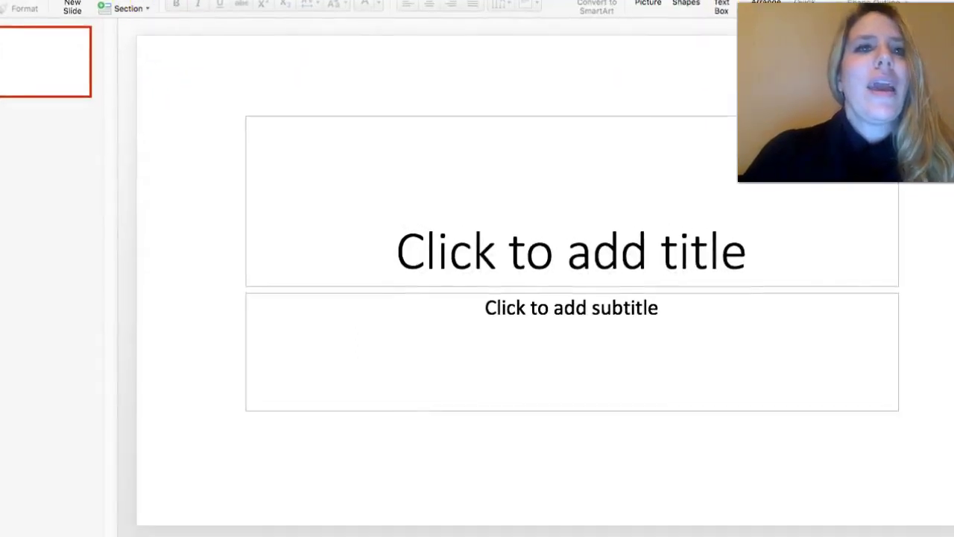
Step: Add a slide with the Blank layout and delete the original title slide
left_click(84, 14)
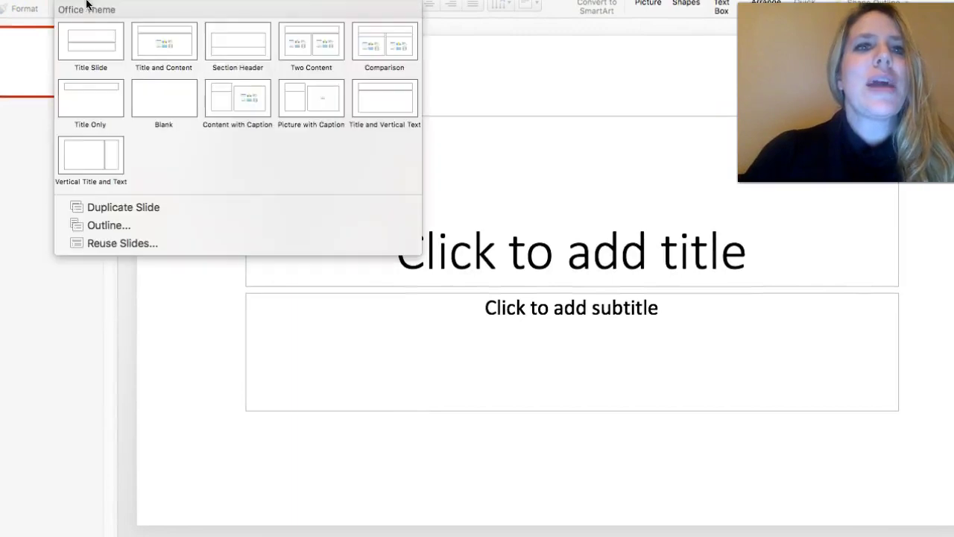
left_click(141, 110)
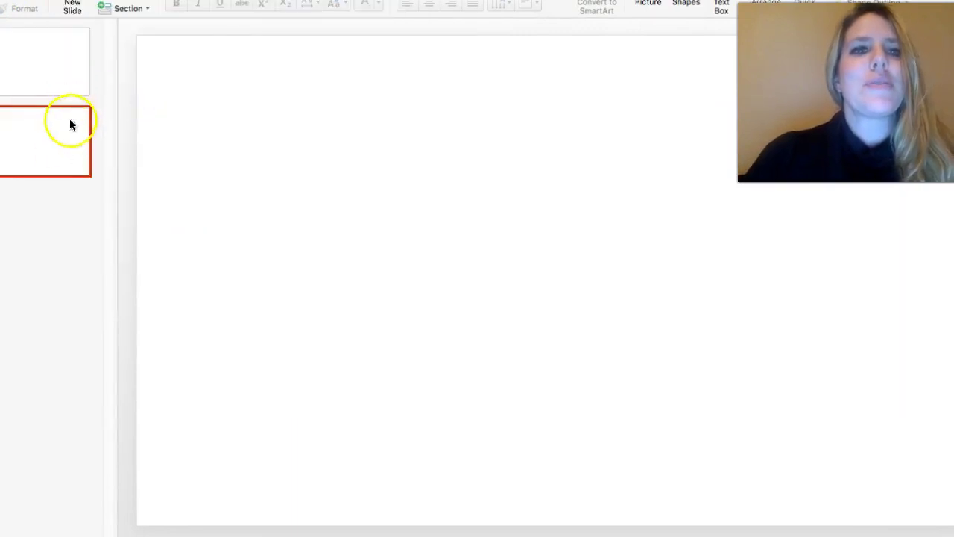
left_click(49, 72)
key("Delete")
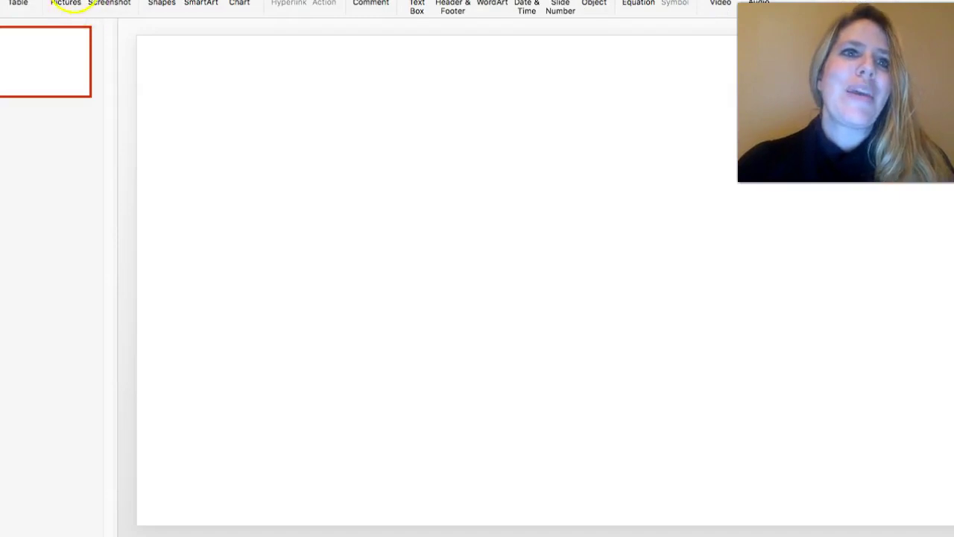
Step: Insert the picture file "Screen Shot 2016-02-09 at 11.40.30 PM" from the Desktop onto the blank slide
left_click(74, 5)
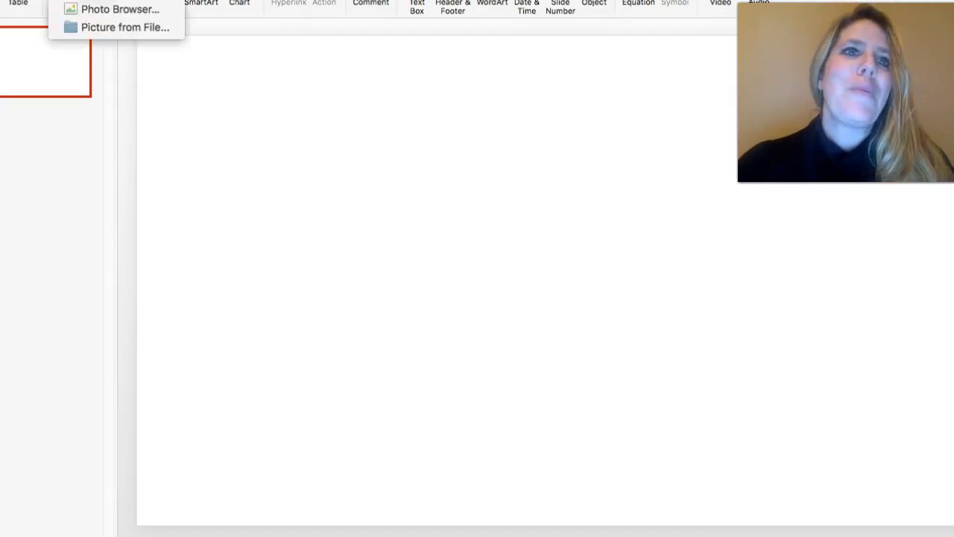
left_click(84, 30)
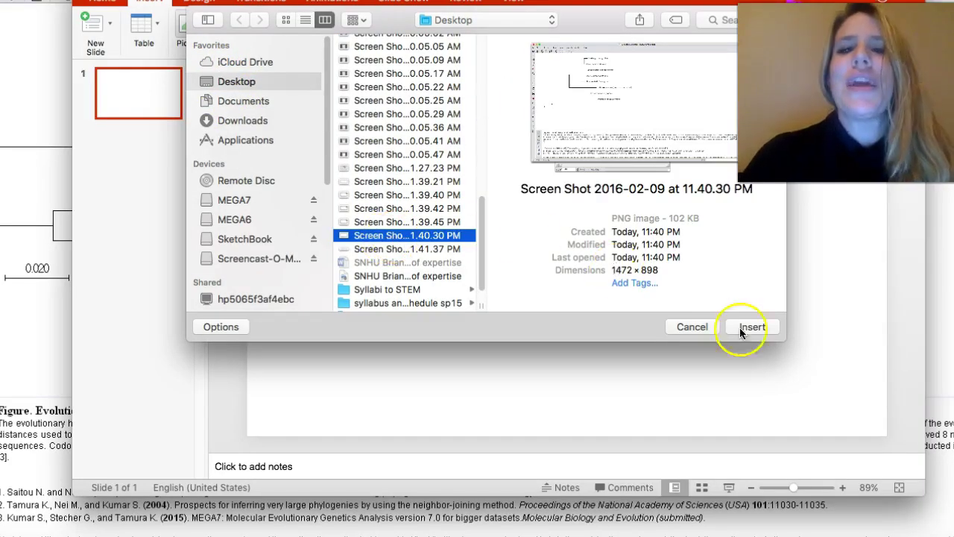
left_click(751, 328)
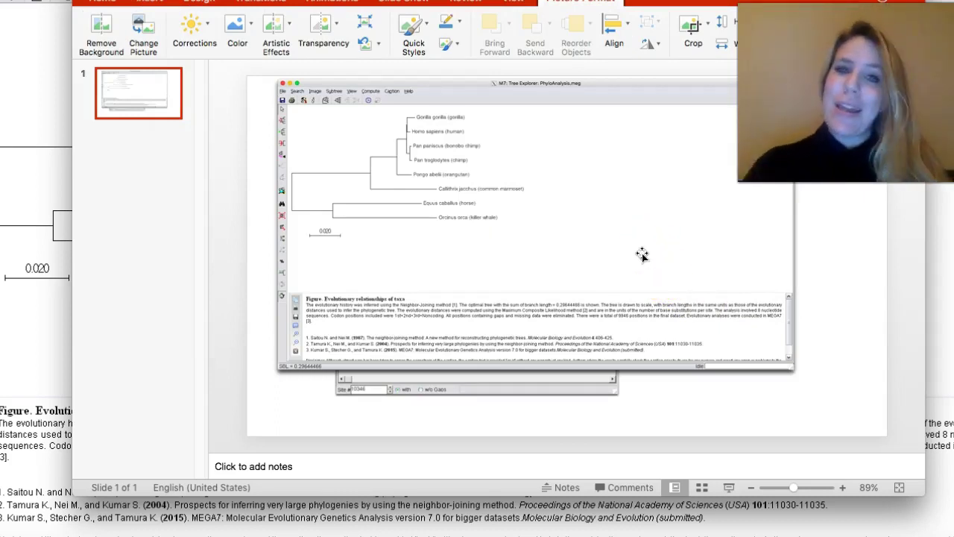
Step: Crop the screenshot on all four sides to just the phylogenetic tree and scale bar, about 5.27" wide and 2.98" high
left_click(594, 223)
double_click(709, 124)
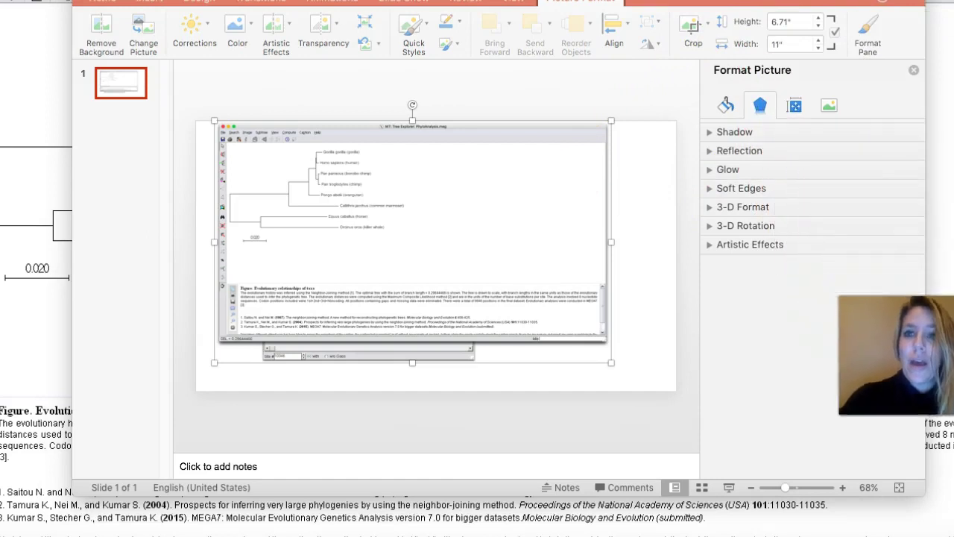
left_click(693, 29)
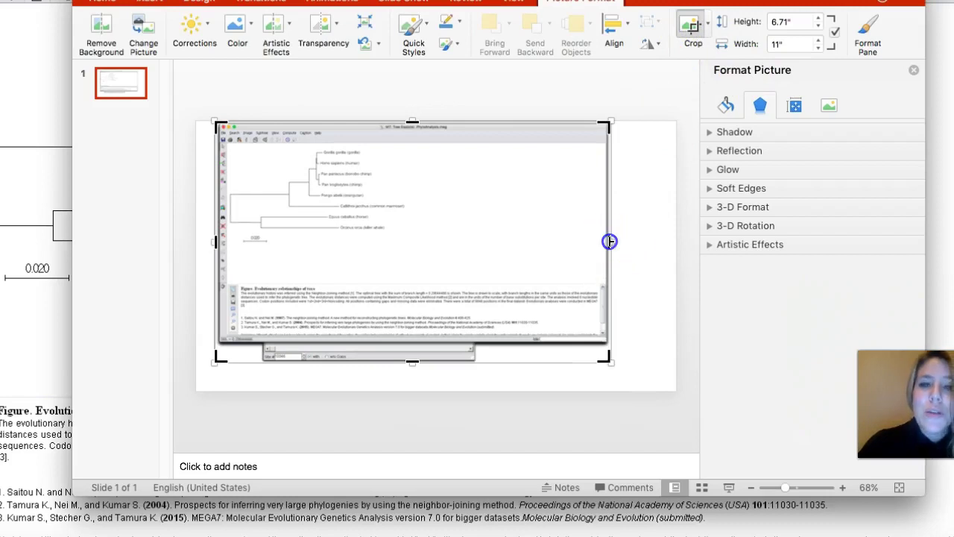
left_click_drag(610, 241, 415, 237)
left_click_drag(315, 121, 315, 146)
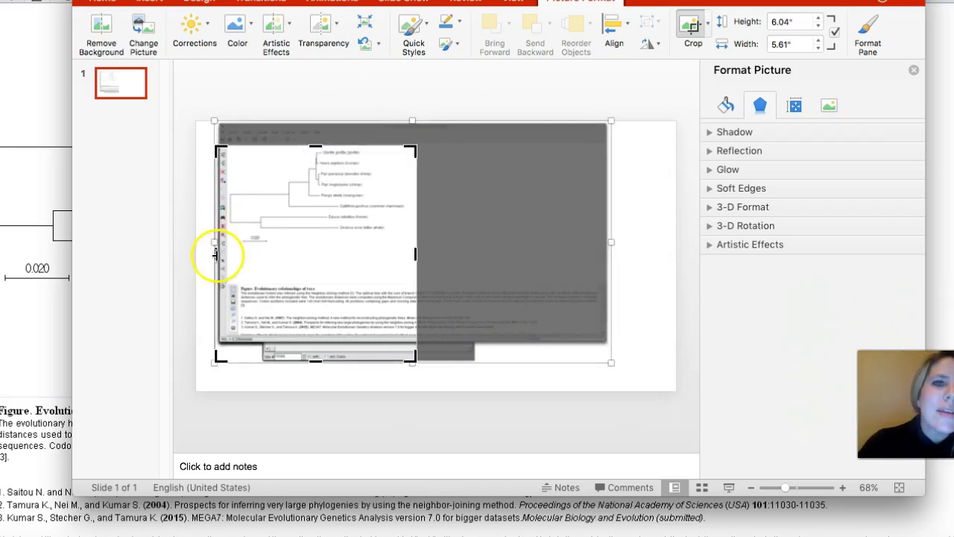
left_click_drag(216, 255, 228, 254)
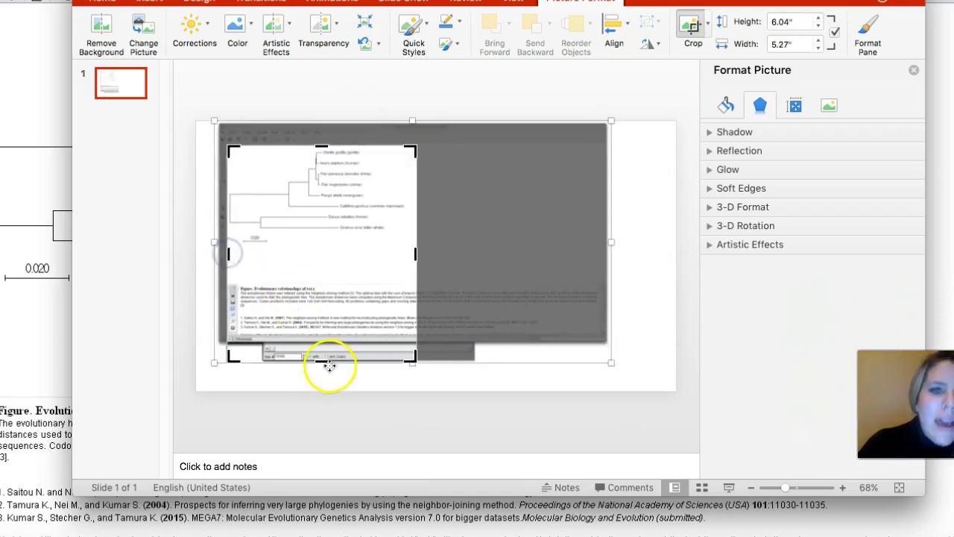
left_click_drag(321, 360, 306, 252)
left_click(372, 93)
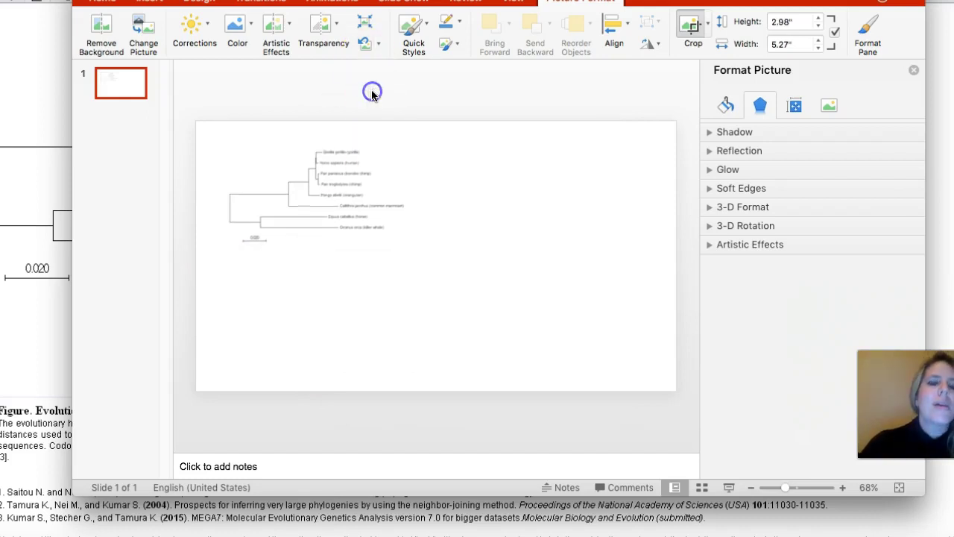
Step: Enlarge the cropped tree picture proportionally to about 9.94" wide and 5.62" high
left_click(349, 189)
left_click_drag(417, 256, 585, 347)
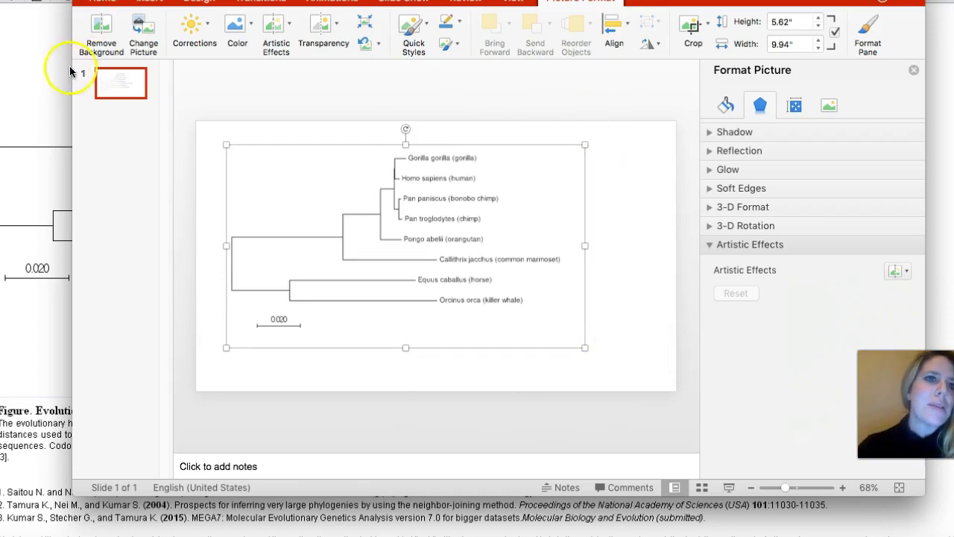
left_click(842, 487)
left_click(842, 488)
left_click(841, 487)
left_click(841, 487)
left_click(842, 488)
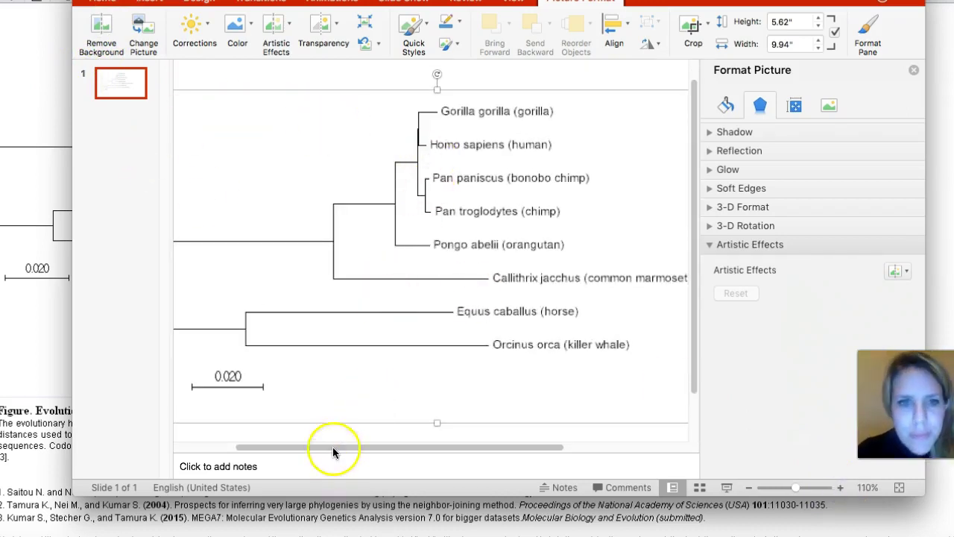
left_click_drag(330, 448, 457, 462)
left_click(560, 336)
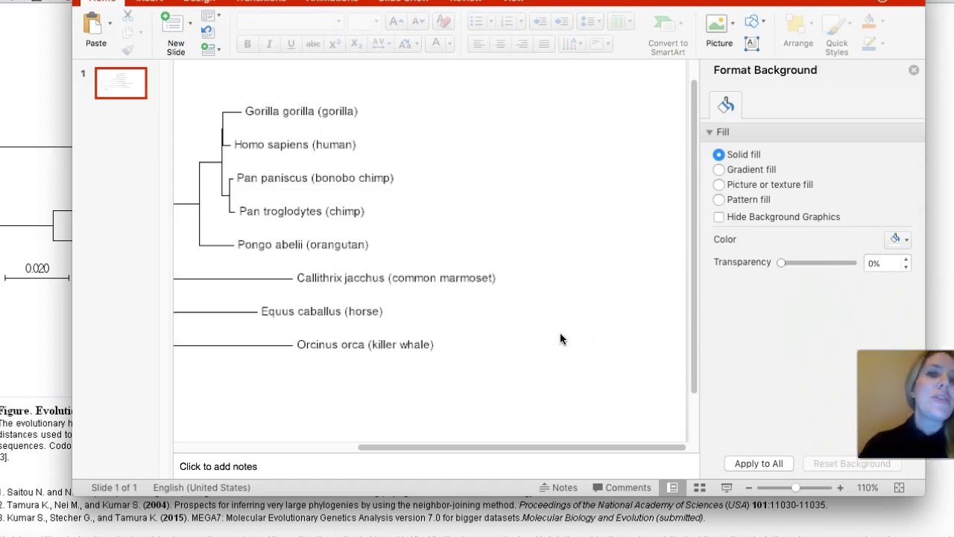
left_click(277, 383)
left_click(624, 291)
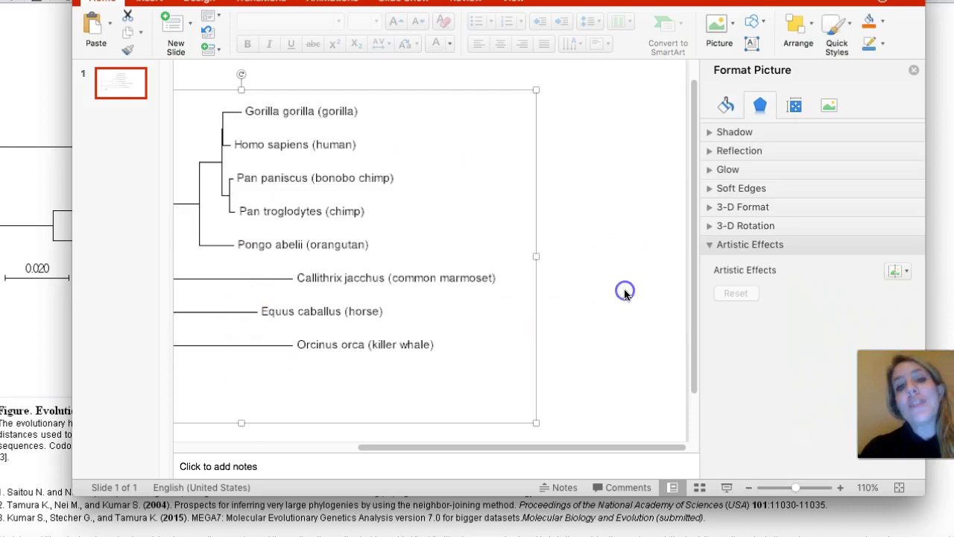
Step: Show the background formatting options and apply the fourth design variant, with a black background, to the slide
left_click(200, 5)
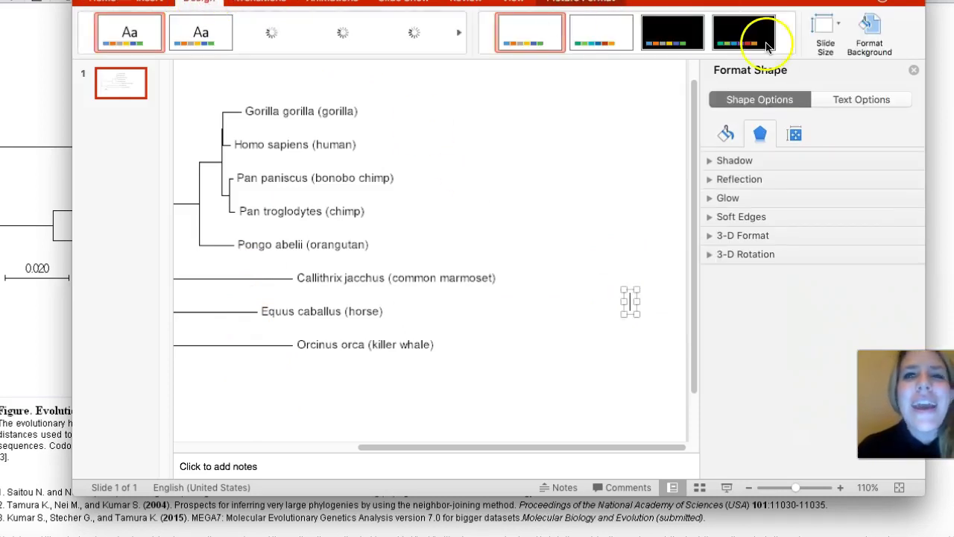
left_click(869, 32)
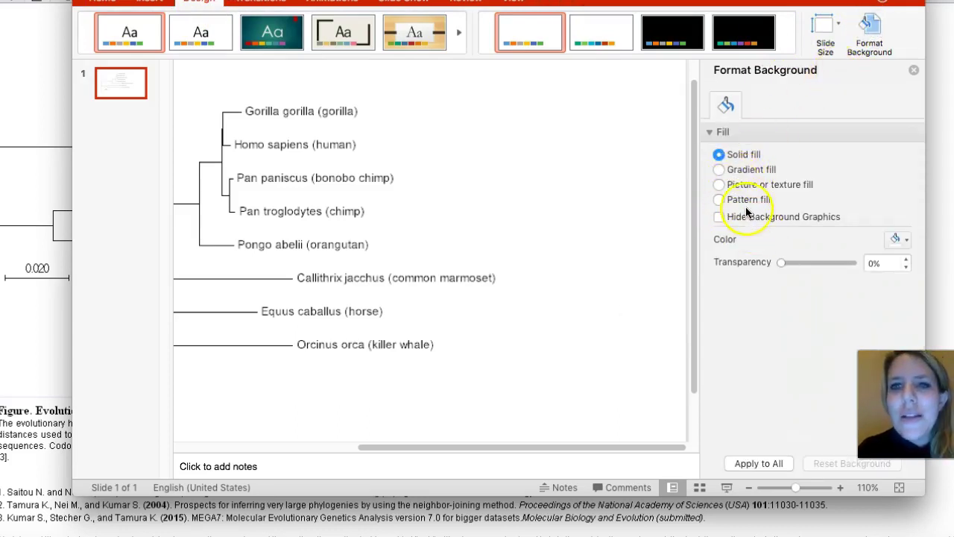
left_click(727, 104)
left_click(745, 30)
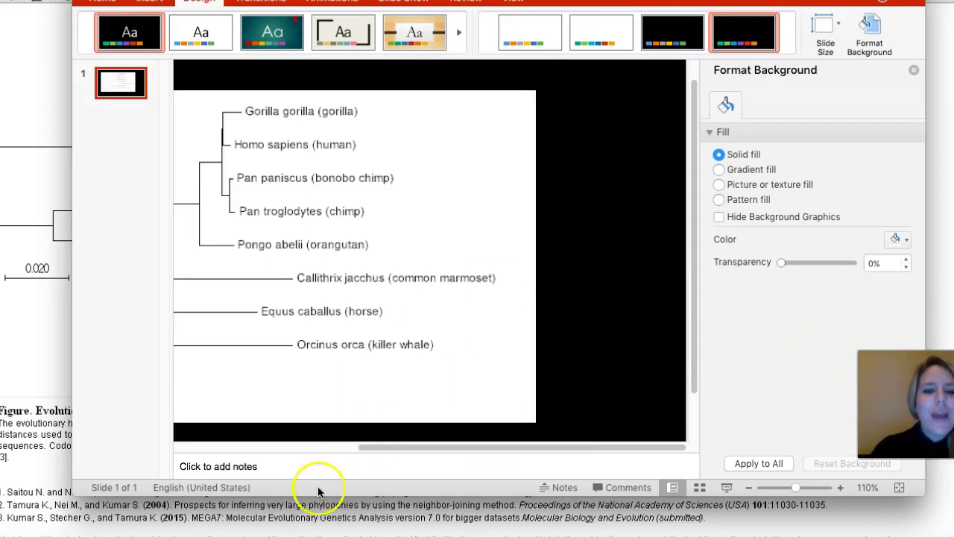
Step: Shrink the tree picture proportionally from its lower corner to leave more room around it
left_click(417, 372)
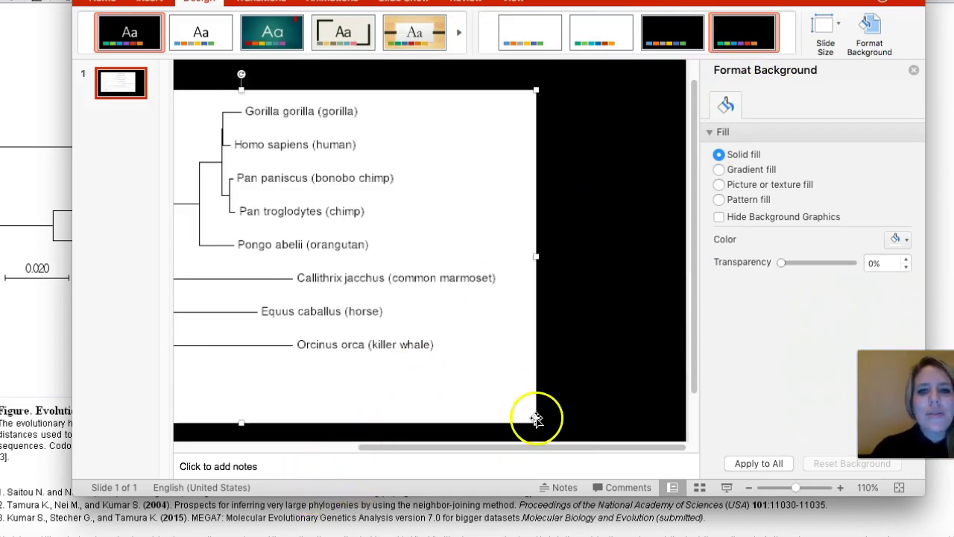
left_click_drag(536, 421, 482, 391)
left_click(545, 390)
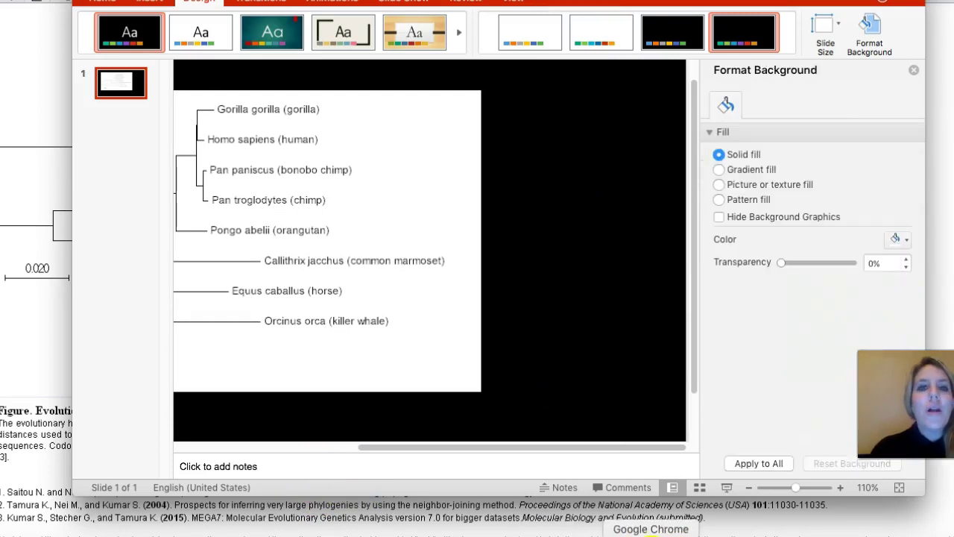
Step: Switch to Google Chrome and go to google.com
left_click(651, 534)
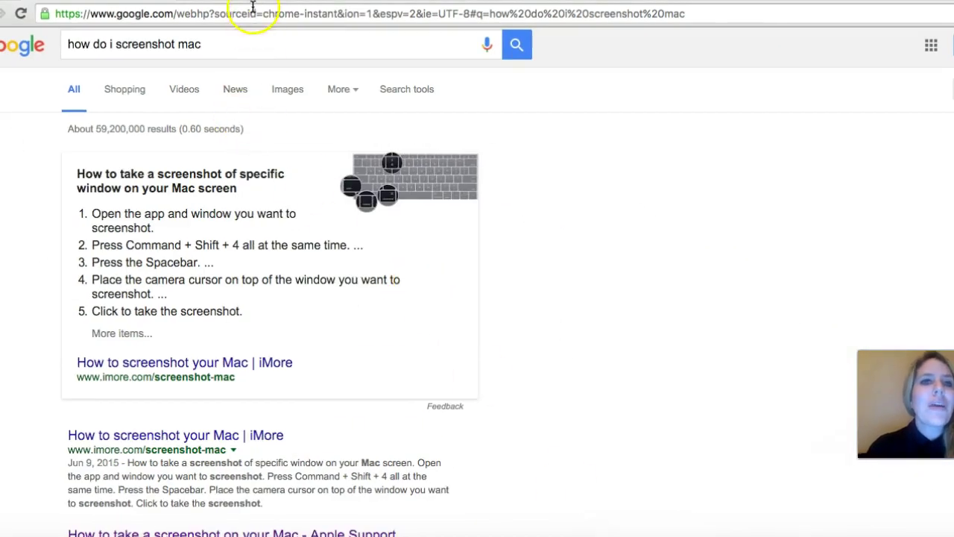
left_click(253, 7)
type("google.")
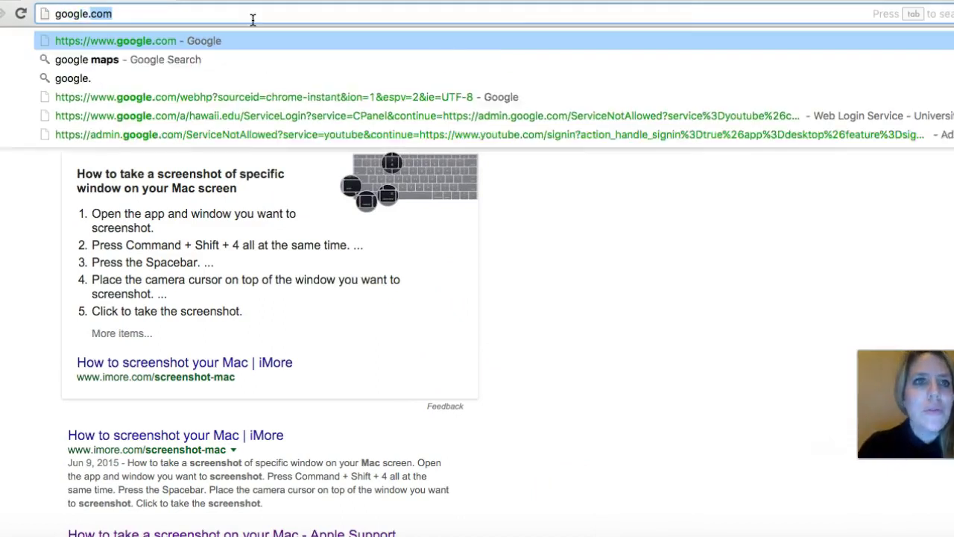
type("com")
key("Return")
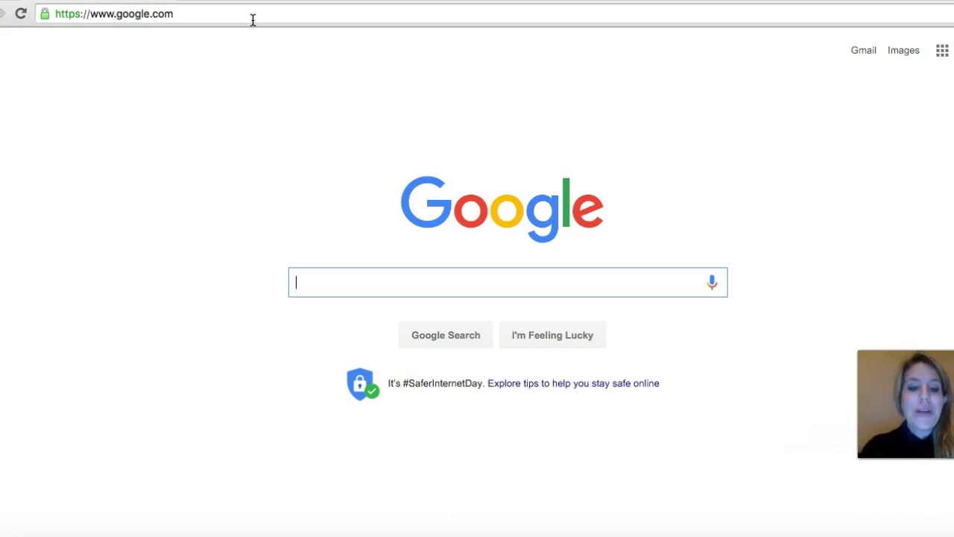
Step: Search Google for "orca" and show the image results
type("o")
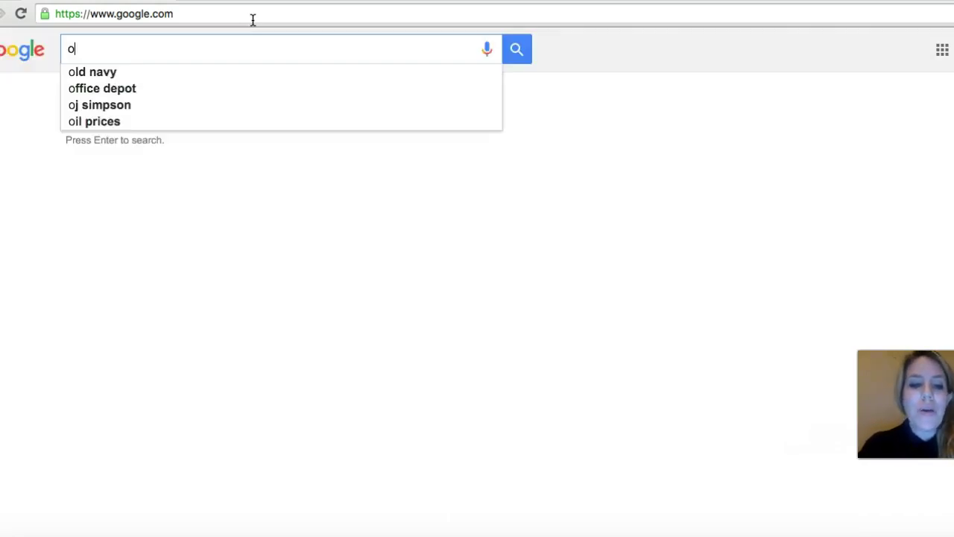
type("rca")
key("Return")
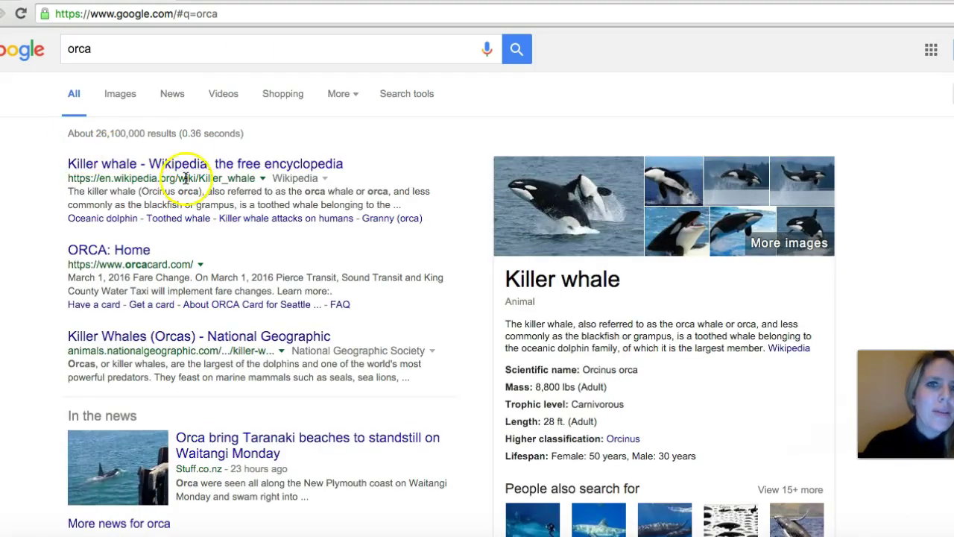
left_click(128, 96)
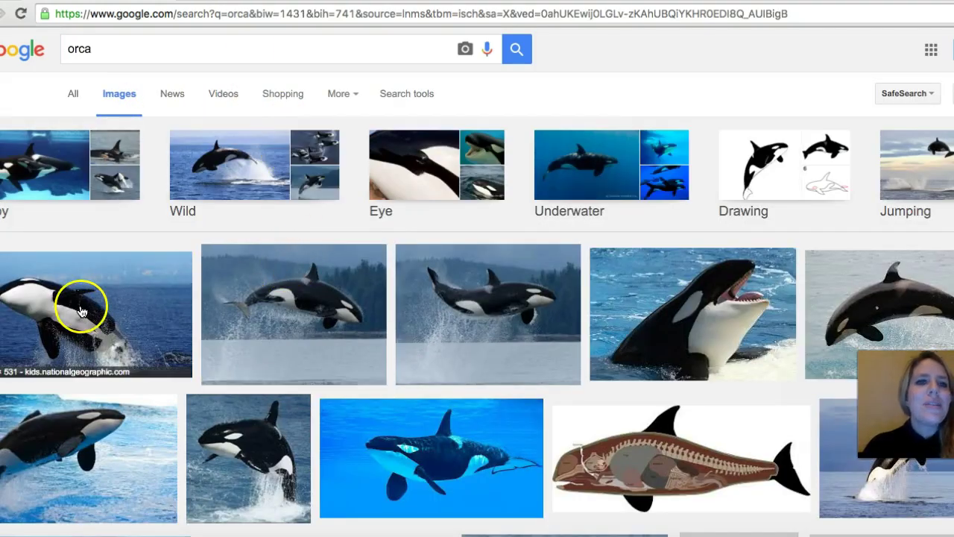
Step: Open the full-size National Geographic Kids image of the jumping orca and save it to the Desktop as orca-jumping.jpg.adapt.945.1.jpg
left_click(82, 311)
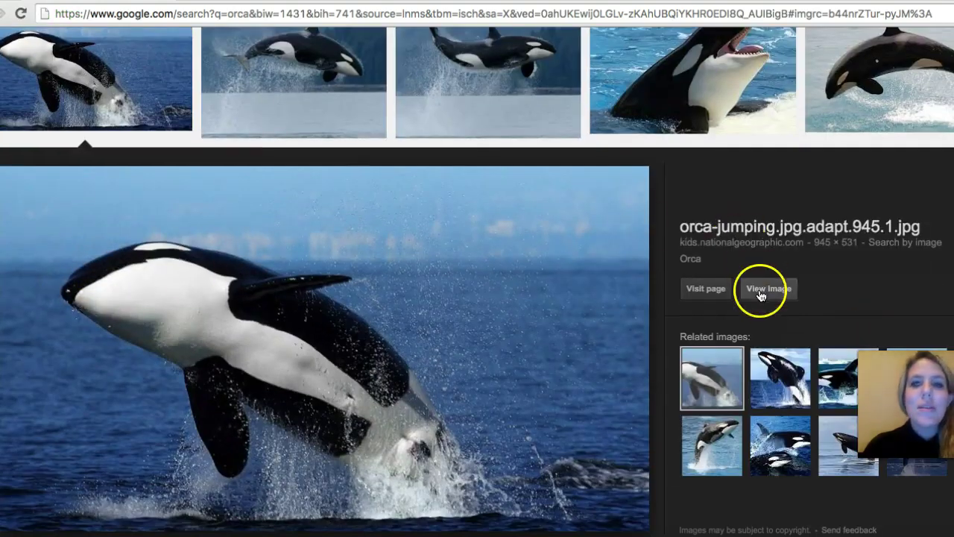
left_click(754, 293)
right_click(386, 228)
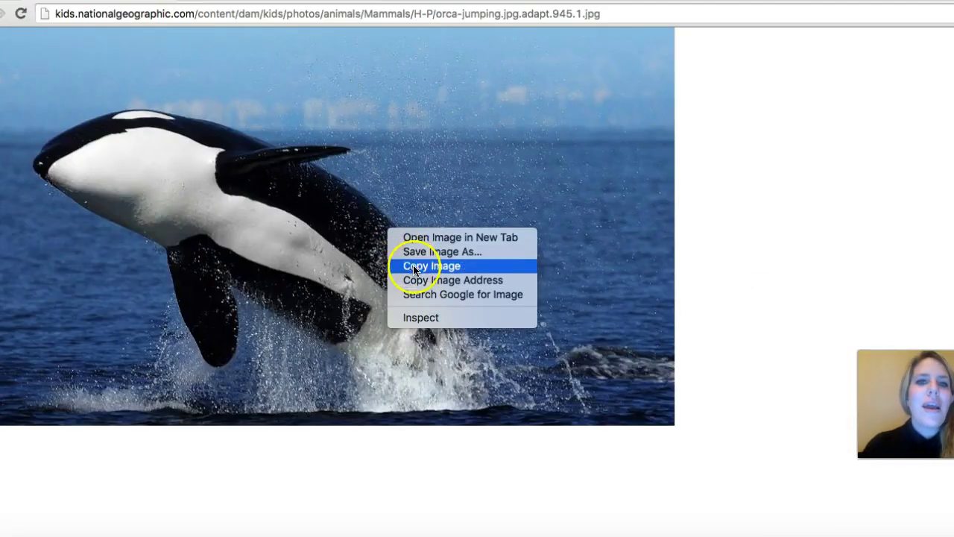
left_click(414, 258)
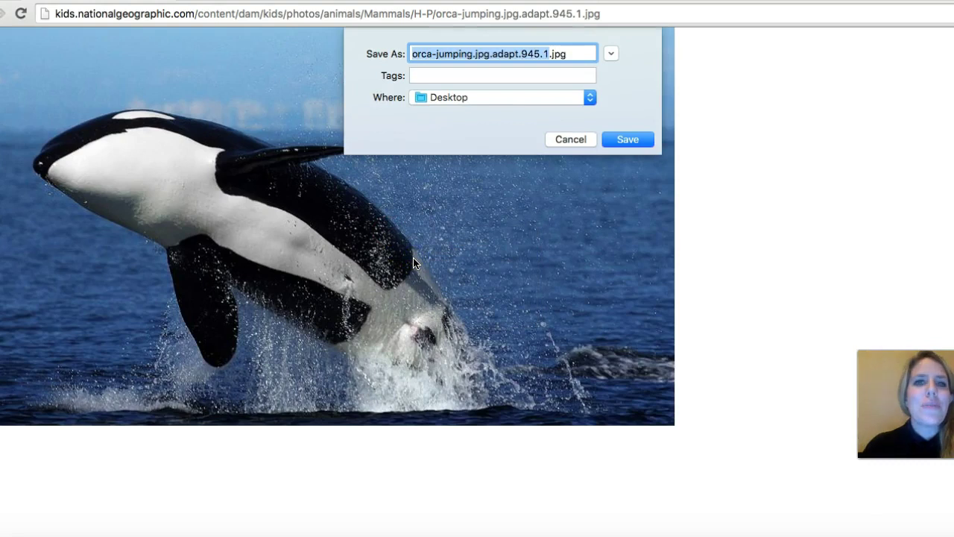
left_click(624, 141)
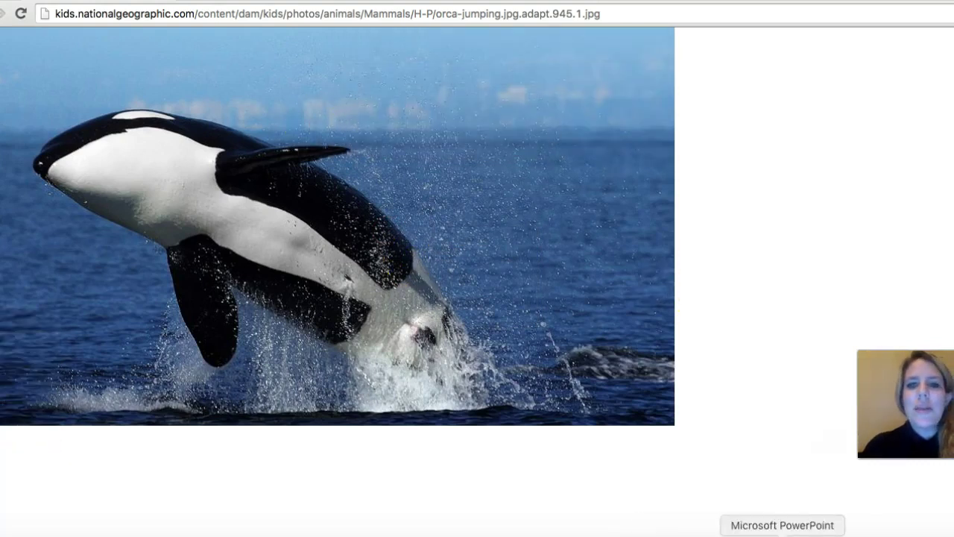
Step: Switch to PowerPoint and insert the picture orca-jumping.jpg.adapt.945.1.jpg from the Desktop onto the tree slide
left_click(782, 533)
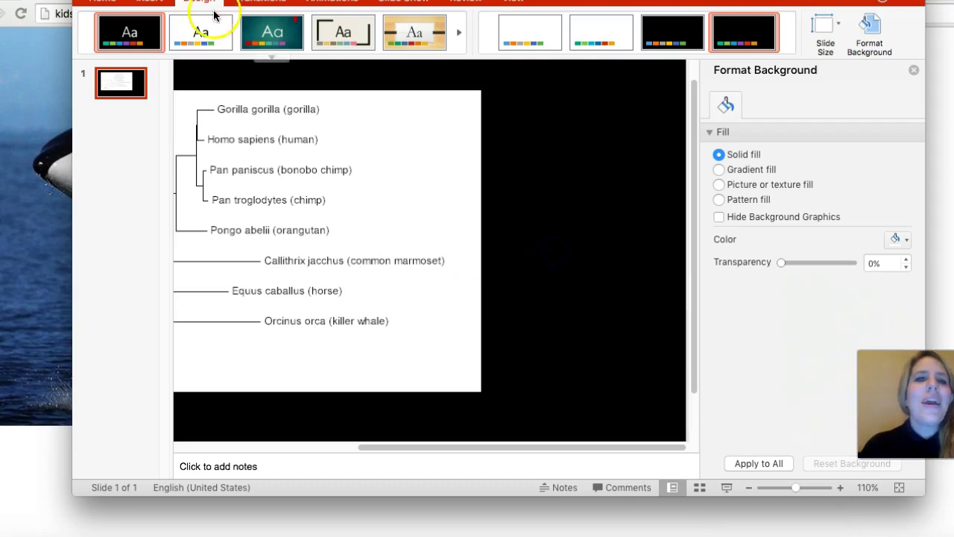
left_click(149, 3)
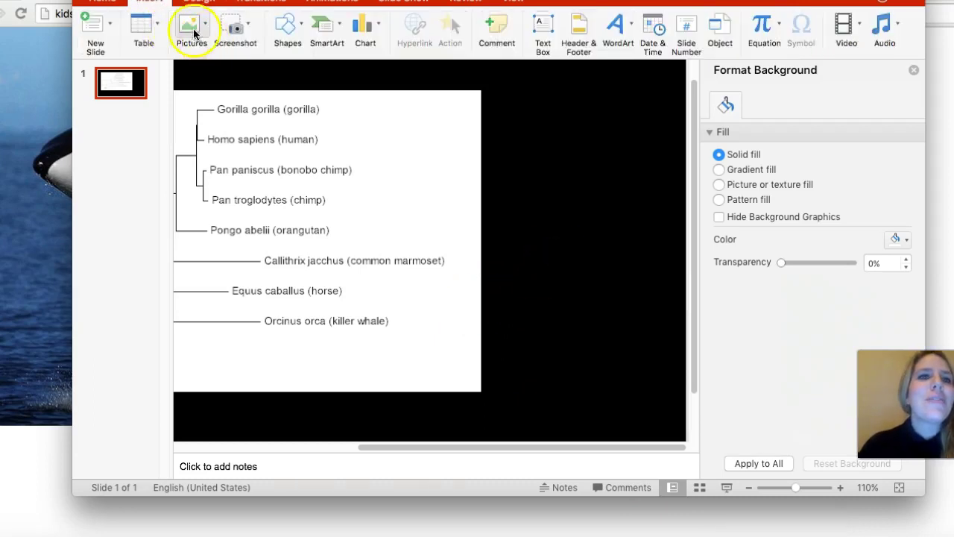
left_click(189, 25)
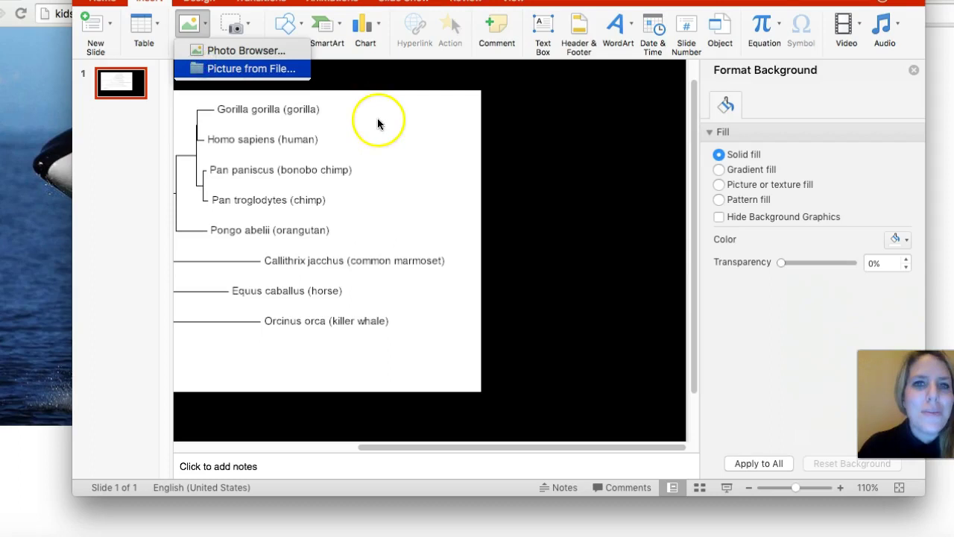
left_click(202, 67)
scroll(477, 170, "down", 5)
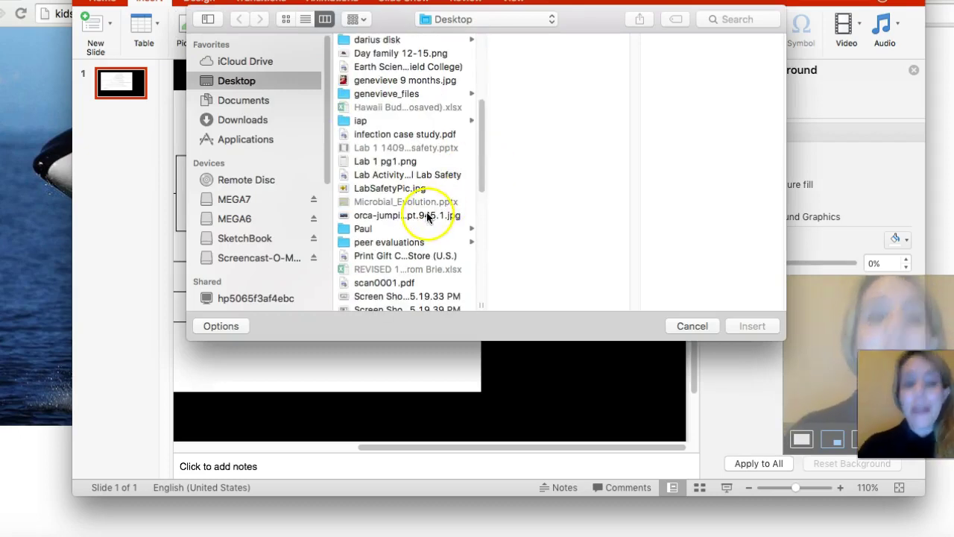
left_click(379, 214)
left_click(752, 326)
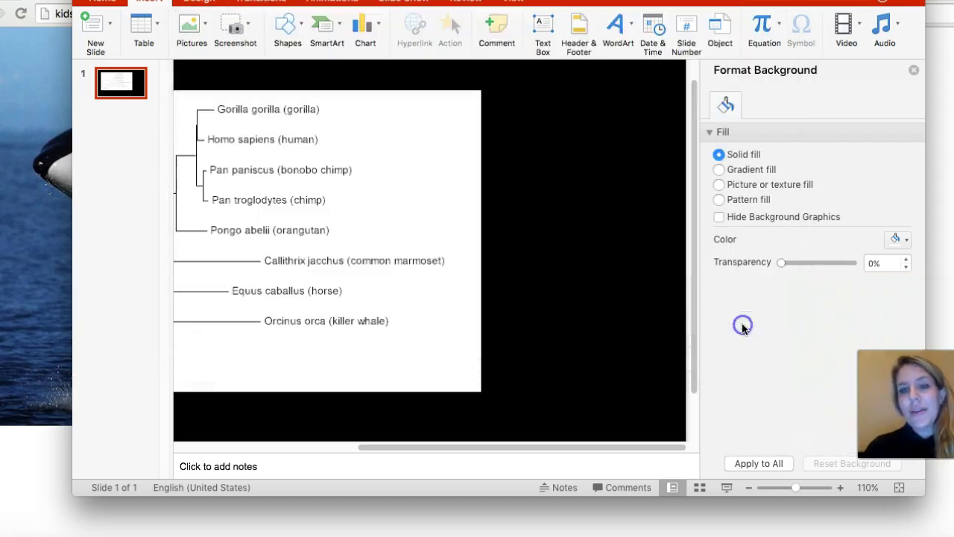
Step: Shrink the orca picture proportionally to about 1.26" high by 2.24" wide over the tree
left_click_drag(554, 420, 579, 248)
left_click_drag(594, 337, 416, 237)
right_click(377, 198)
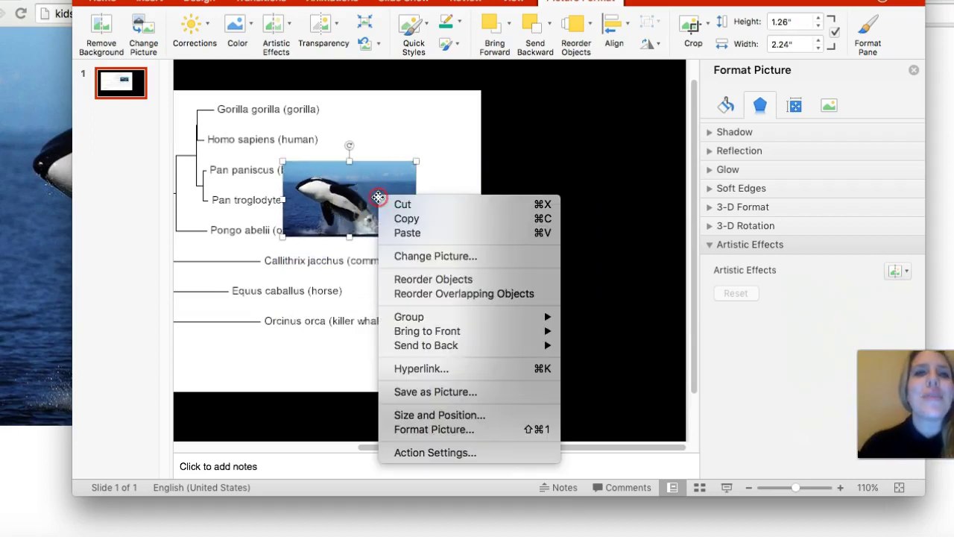
left_click(331, 170)
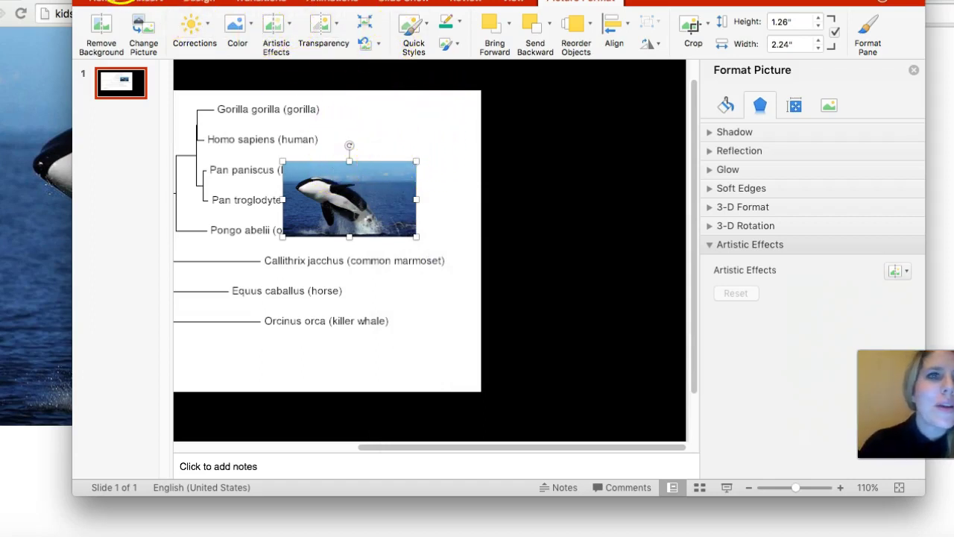
Step: Make the window full screen and apply the soft-edged oval picture style to the orca
key("ctrl+super+f")
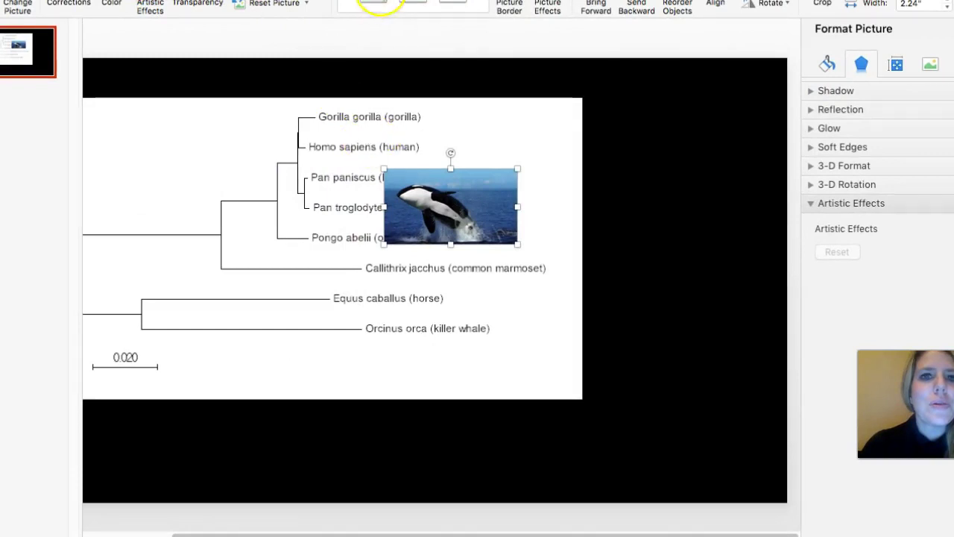
left_click(413, 18)
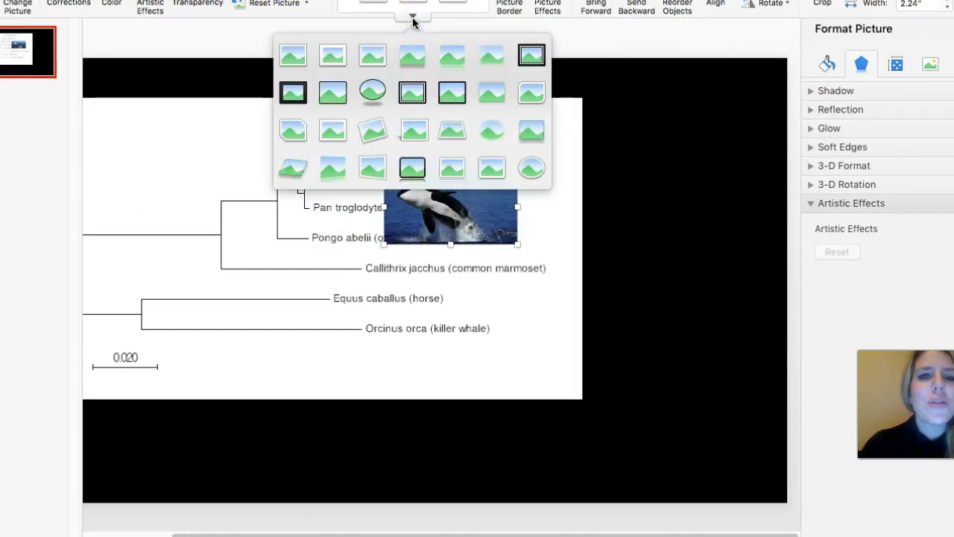
left_click(497, 139)
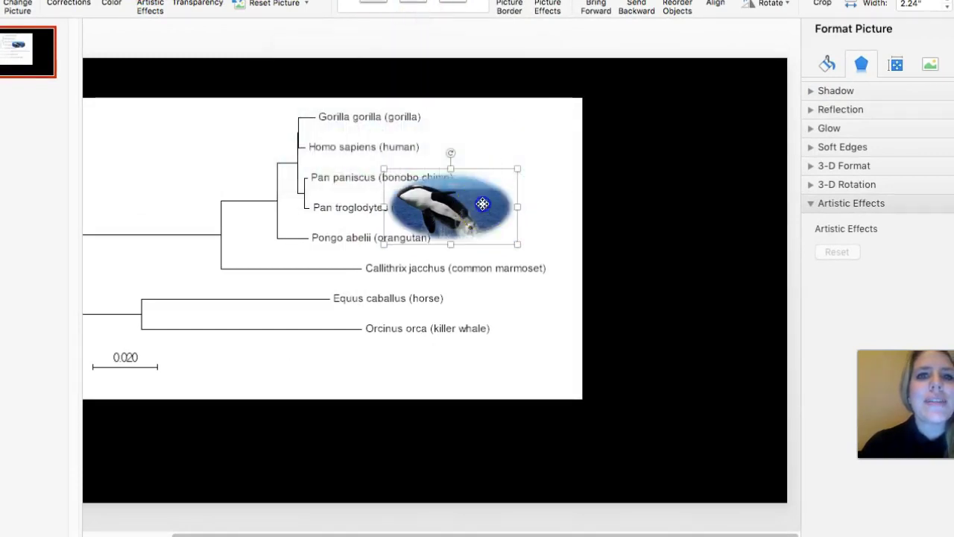
Step: Move the orca picture beside the Orcinus orca label at the tree's lower corner and enlarge it slightly
left_click_drag(485, 198, 596, 344)
left_click_drag(566, 387, 565, 419)
left_click_drag(631, 418, 659, 440)
left_click(680, 269)
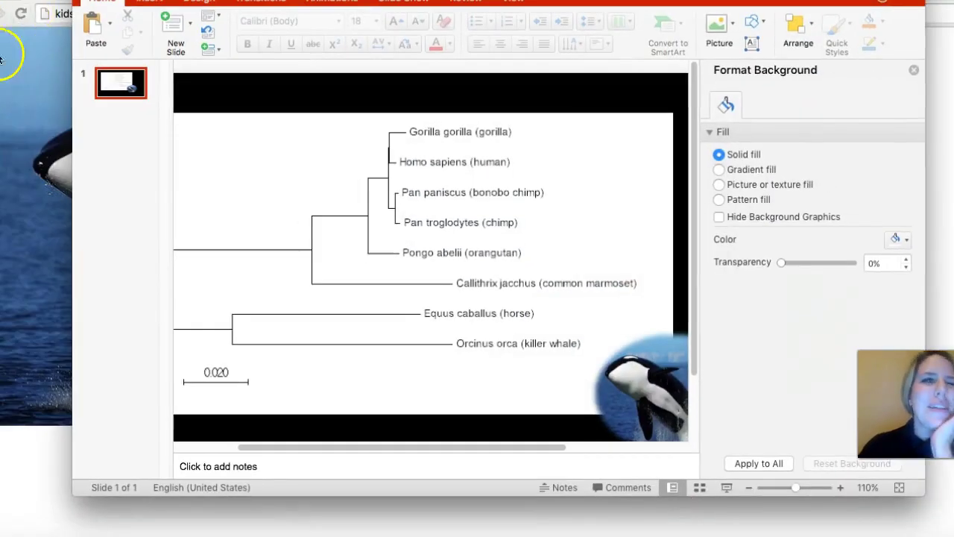
Step: Switch back to Google Chrome, return to the image results and search for "callithrix jacchus"
left_click(11, 53)
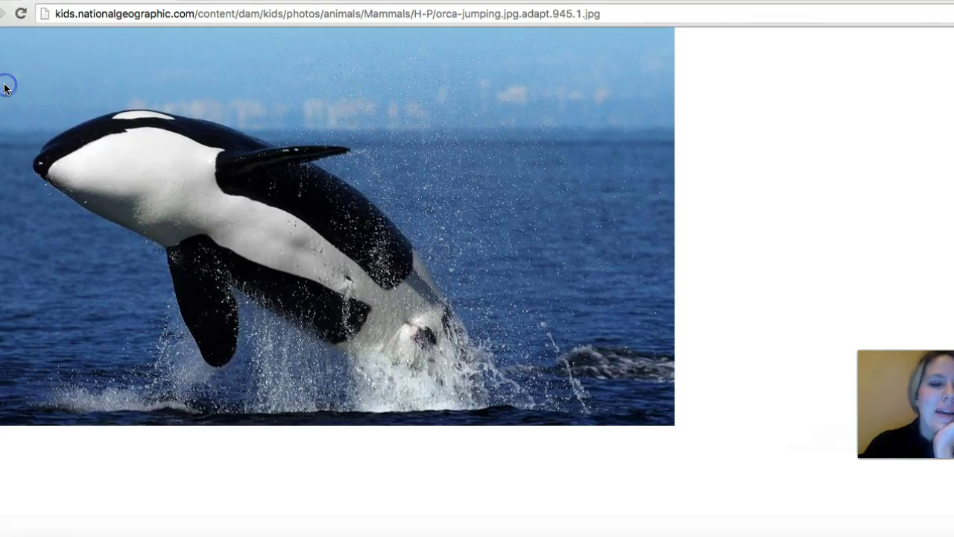
left_click(4, 14)
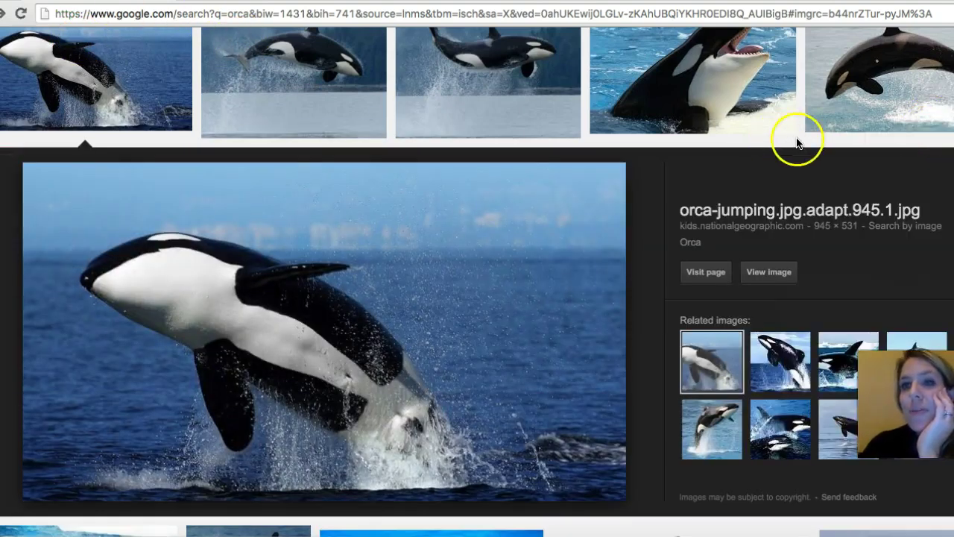
scroll(804, 142, "up", 5)
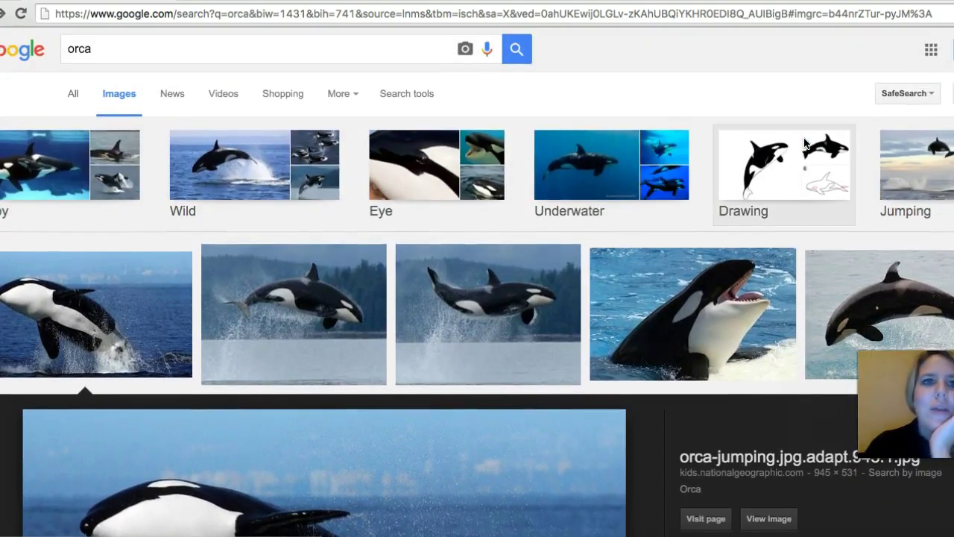
left_click(172, 38)
key("ctrl+a")
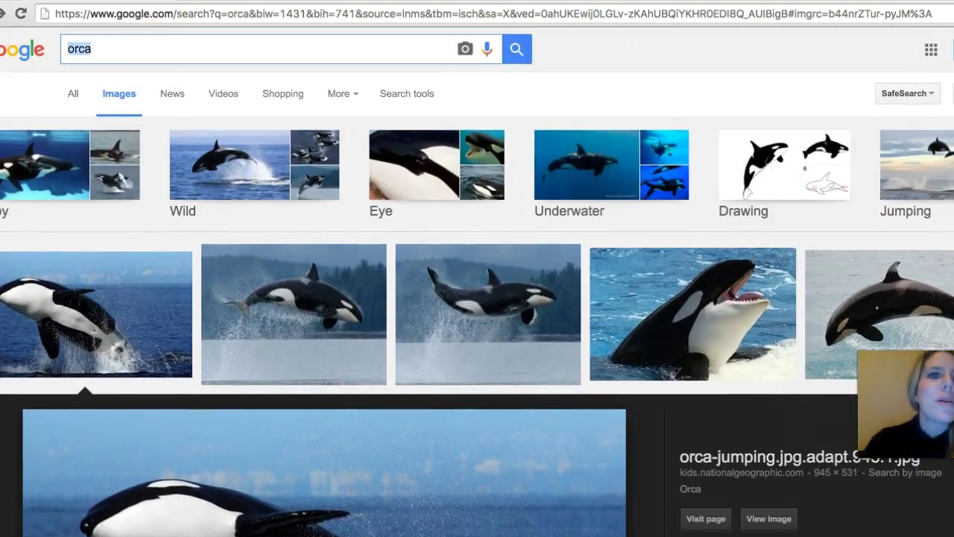
type("callith")
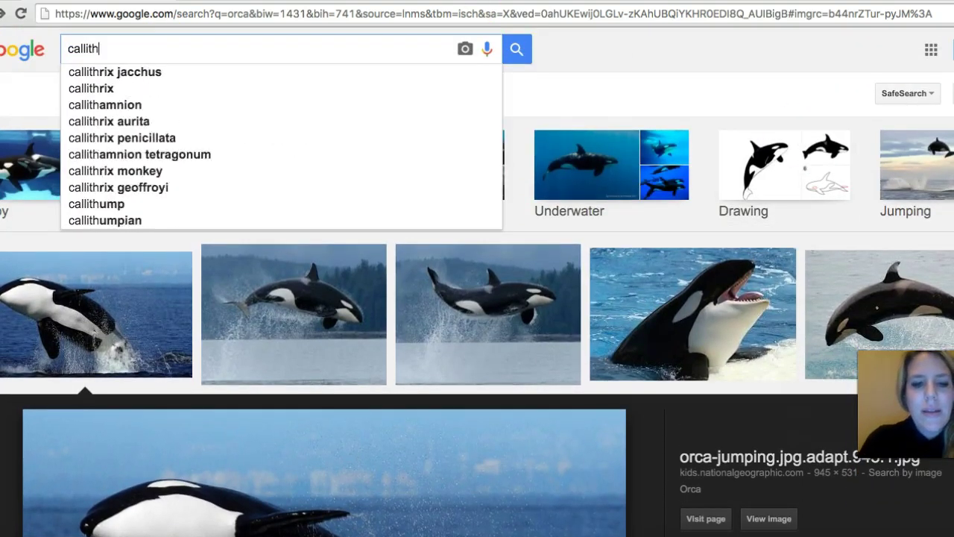
type("rix")
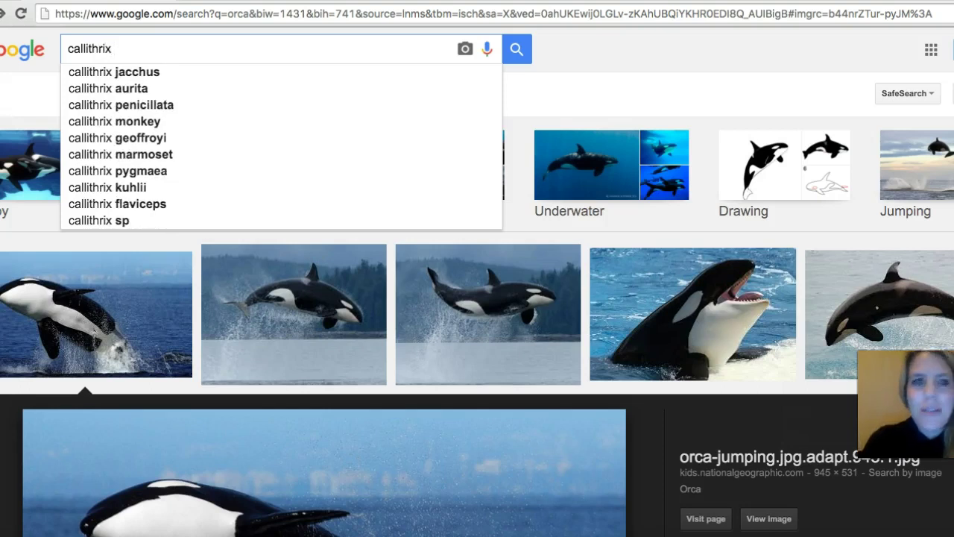
key("Down")
key("Return")
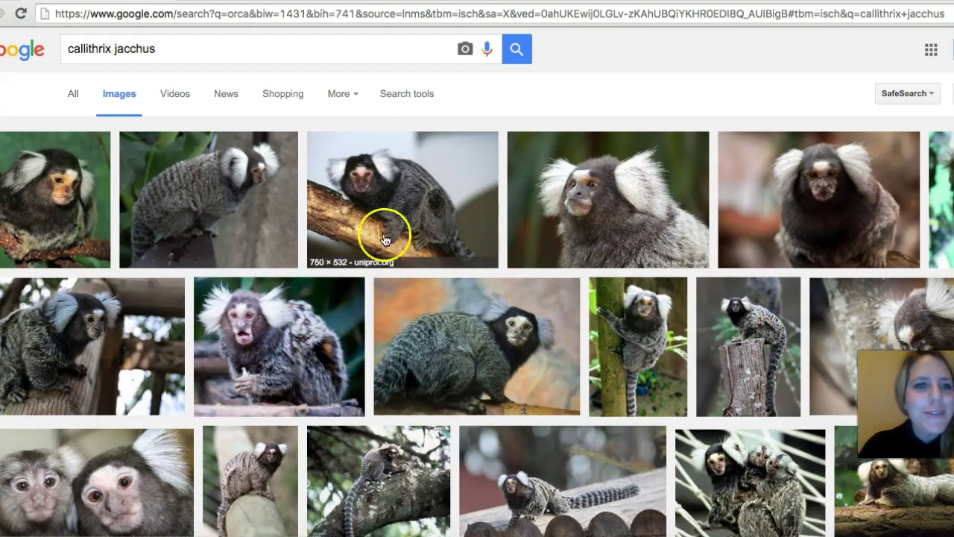
Step: Copy the uniprot.org image of the marmoset on a branch and paste it onto the tree slide in PowerPoint
right_click(382, 195)
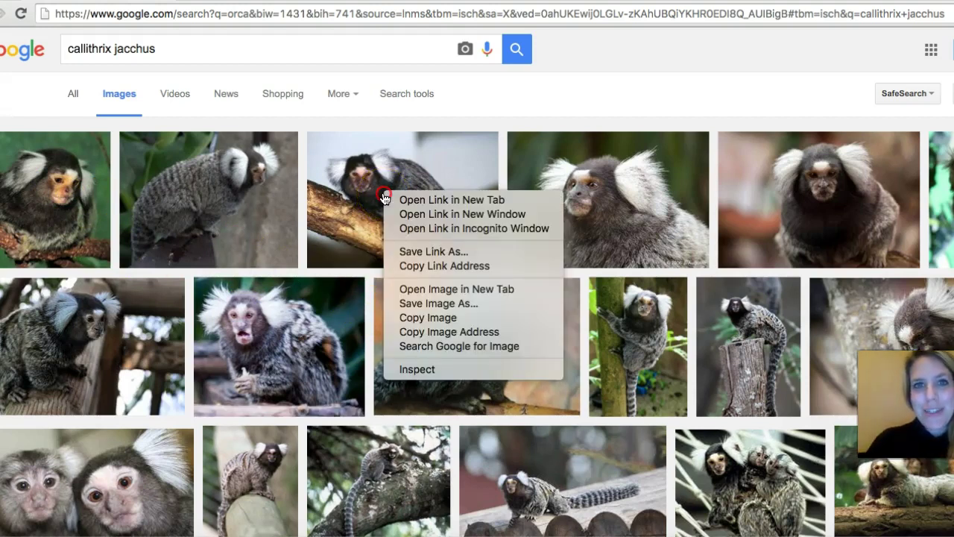
left_click(427, 317)
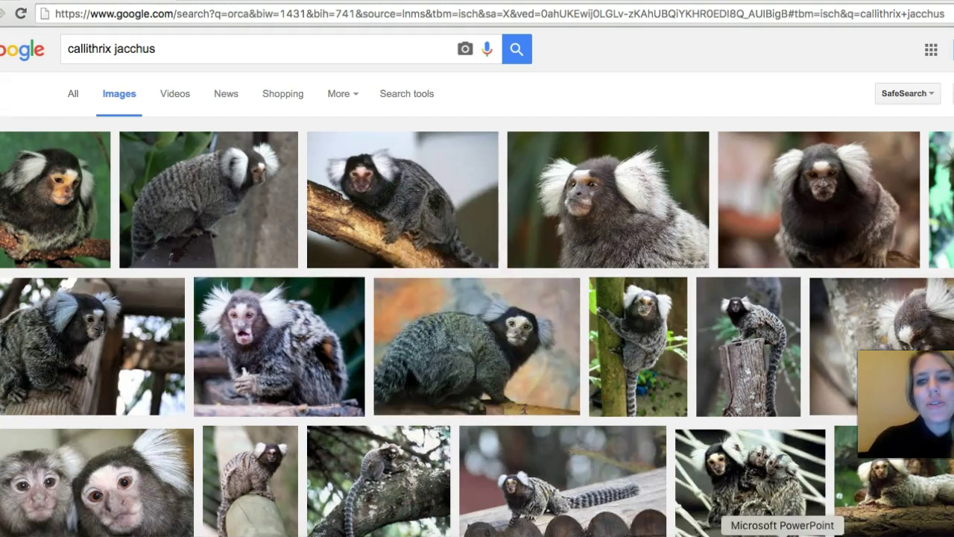
left_click(783, 535)
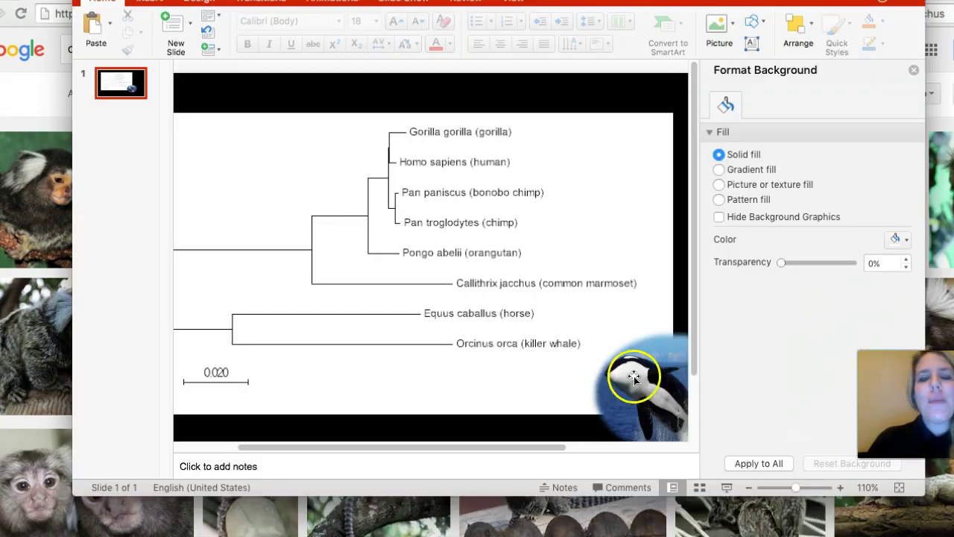
left_click(914, 72)
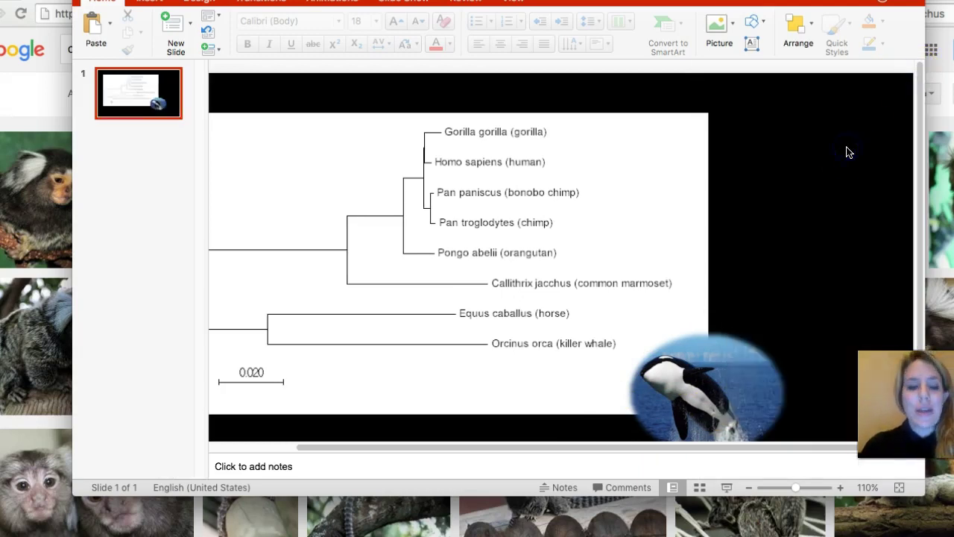
key("super+v")
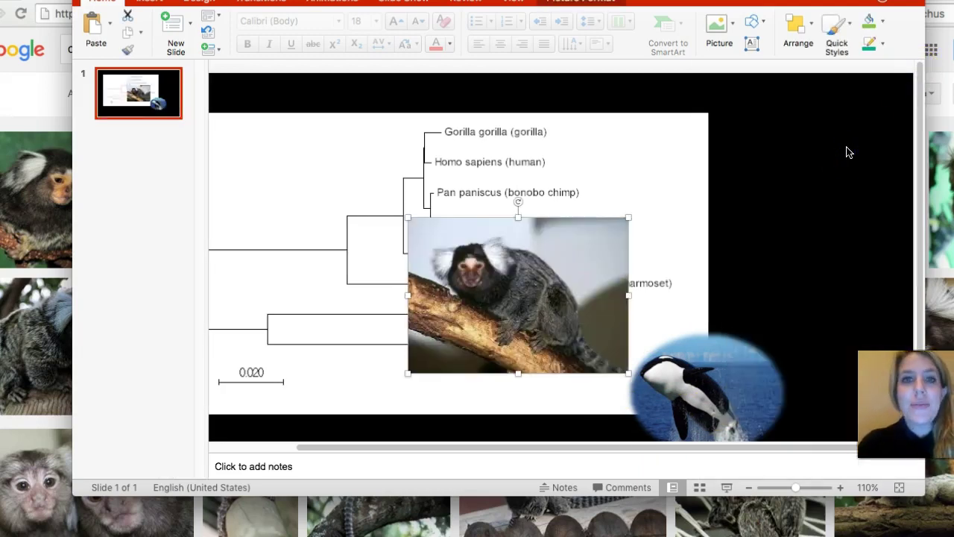
Step: Move the marmoset picture higher on the slide and shrink it proportionally to about 1.65" by 2.33"
left_click_drag(602, 303, 650, 207)
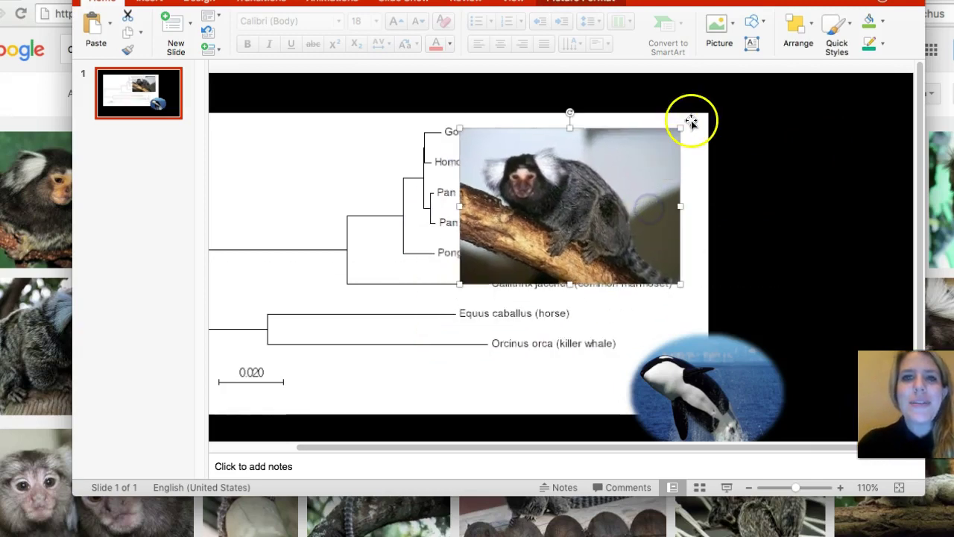
left_click_drag(679, 129, 589, 186)
left_click(533, 220)
Step: Apply the soft-edged oval picture style to the marmoset and move it beside the Callithrix jacchus label
double_click(534, 220)
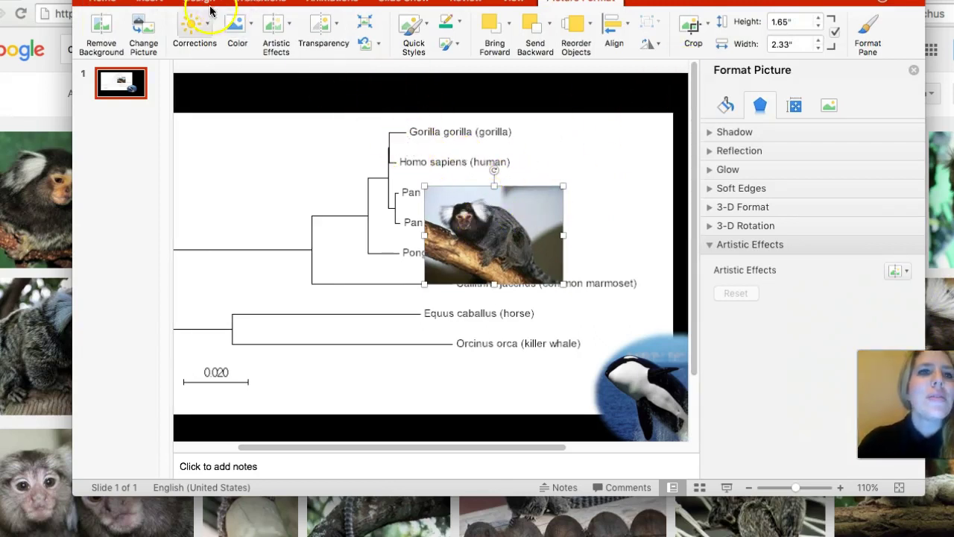
key("super+ctrl+f")
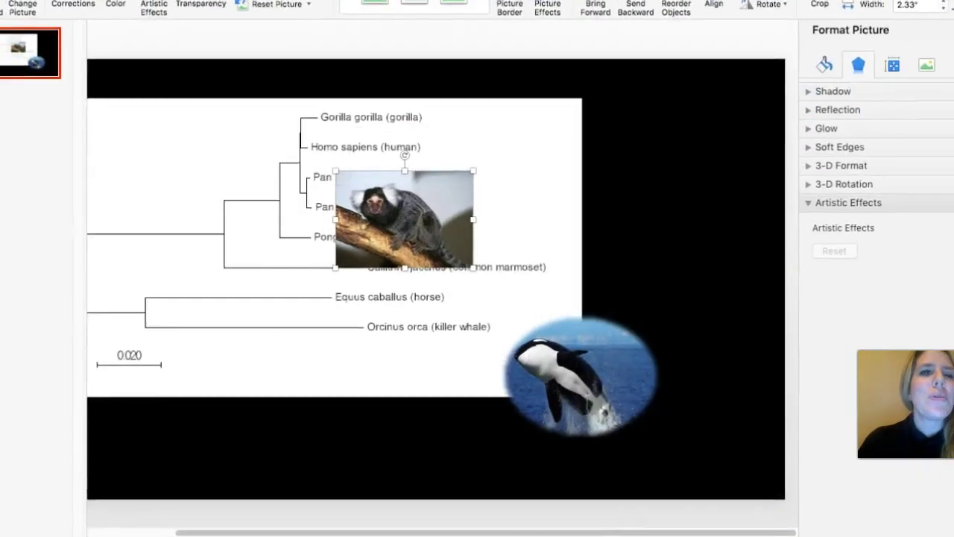
left_click(415, 17)
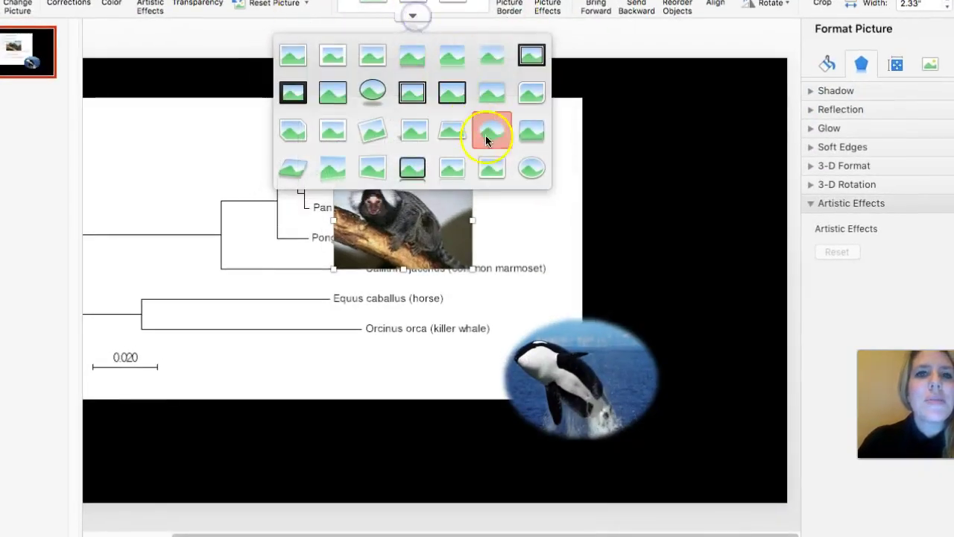
left_click(486, 140)
left_click_drag(394, 241, 615, 291)
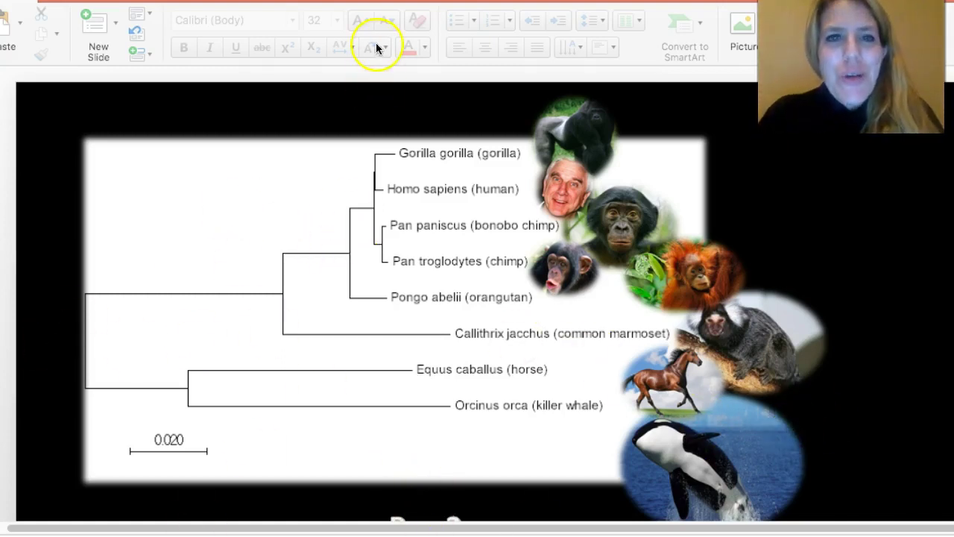
Step: Switch to a new Chrome tab and go to scholar.google.com
left_click(376, 3)
left_click(64, 47)
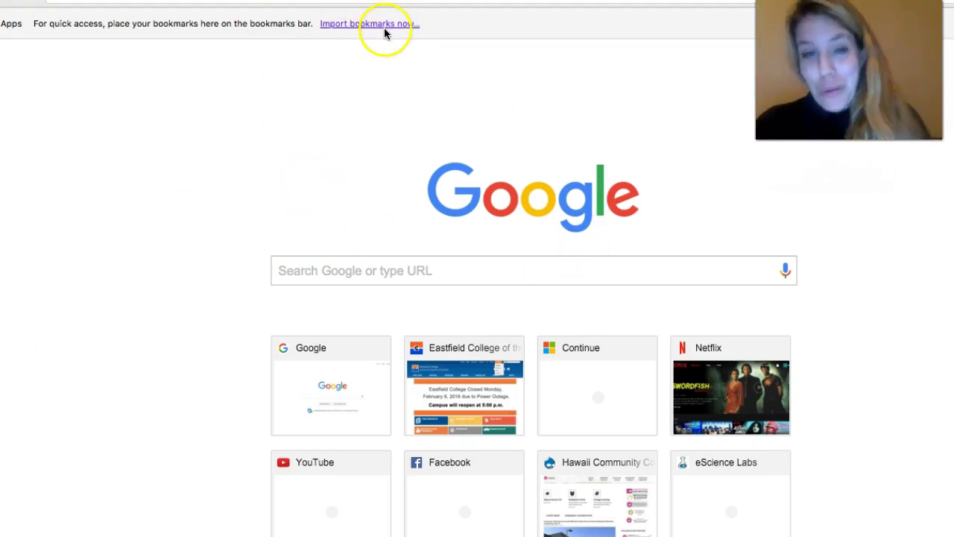
left_click(346, 1)
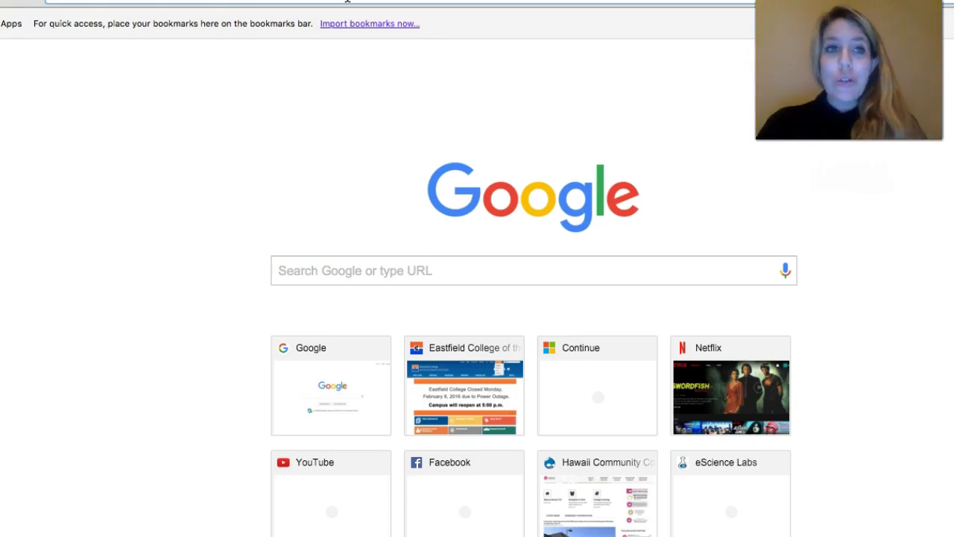
left_click(253, 4)
type("scholar.google.com")
key("Return")
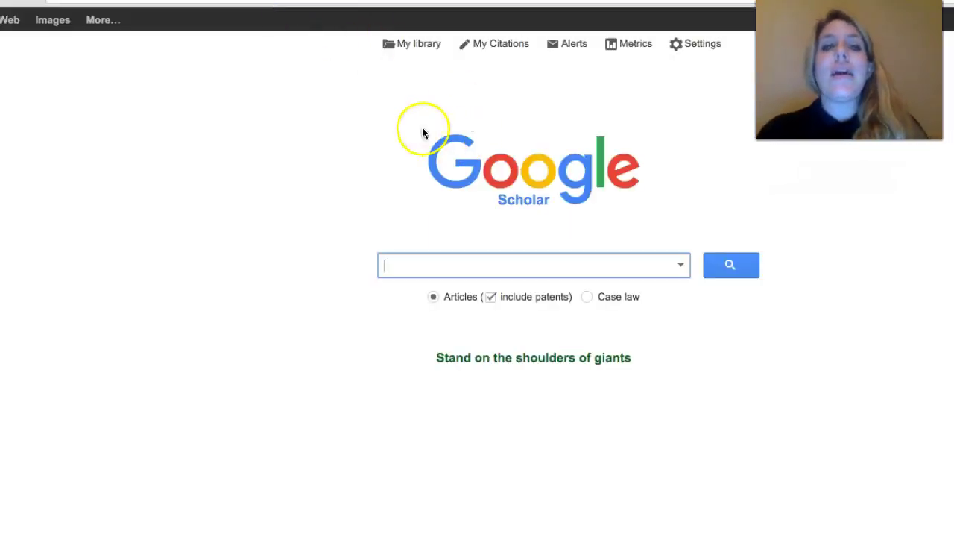
Step: Exclude patents from the article search and search Google Scholar for "tay sachs gene"
left_click(491, 296)
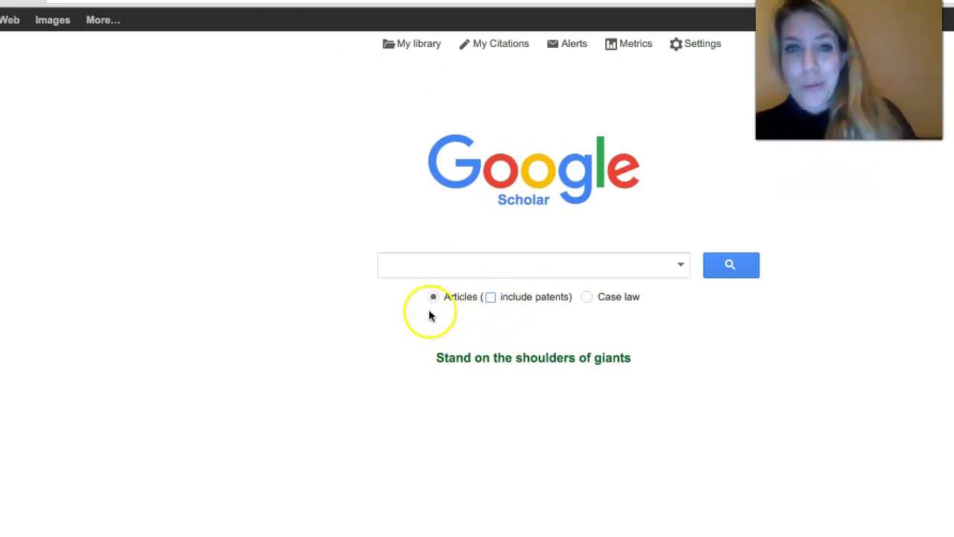
left_click(464, 264)
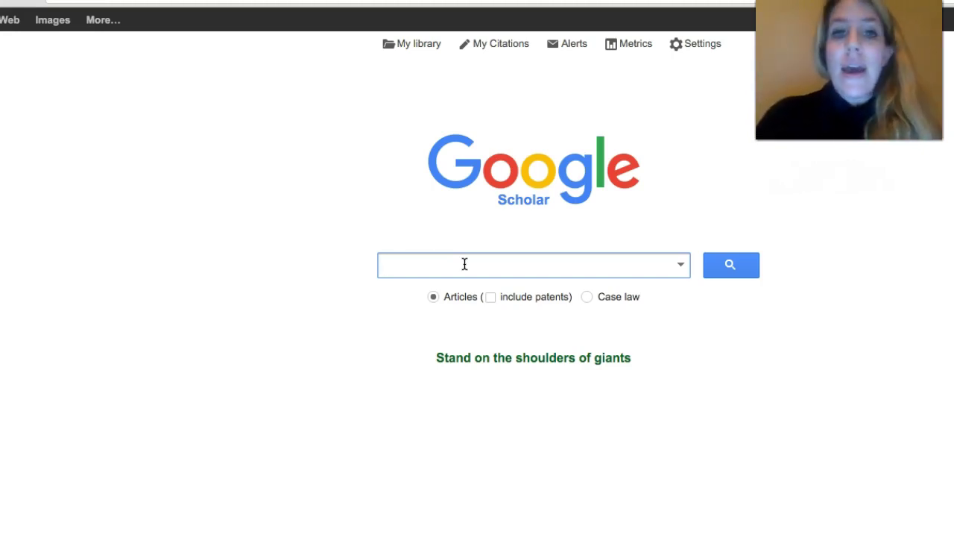
type("tay sachs")
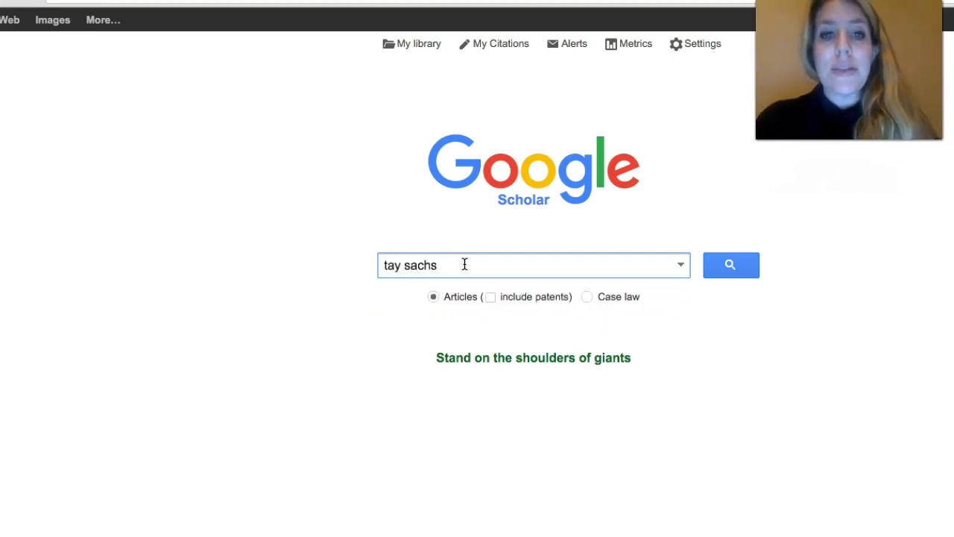
type(" gene")
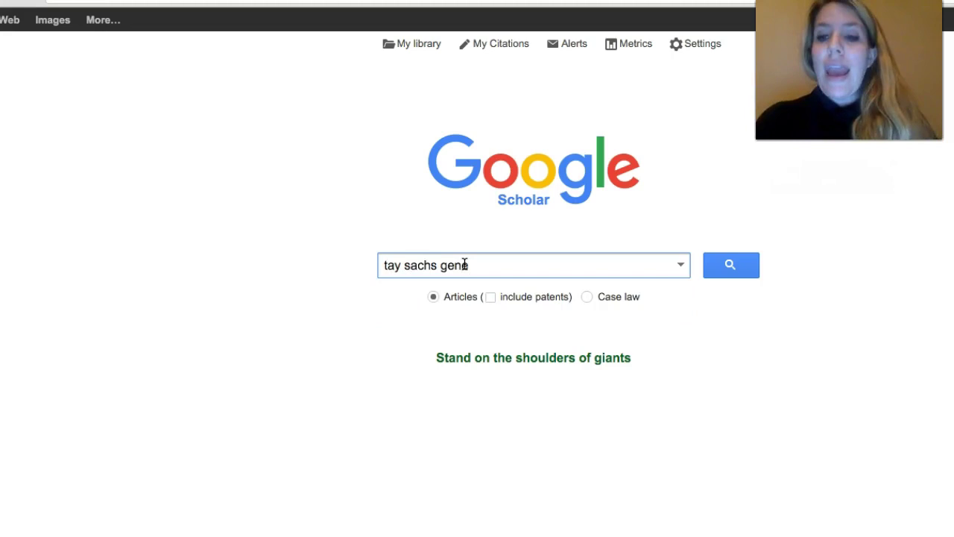
key("Return")
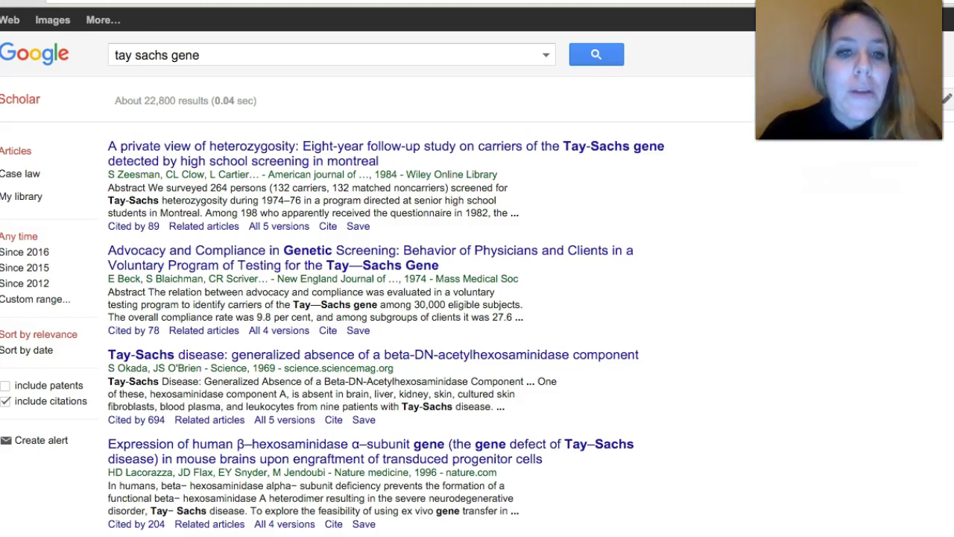
Step: Look through the article results for the gene behind Tay-Sachs and highlight HEXA in the "Targeted disruption" abstract
scroll(387, 272, "down", 5)
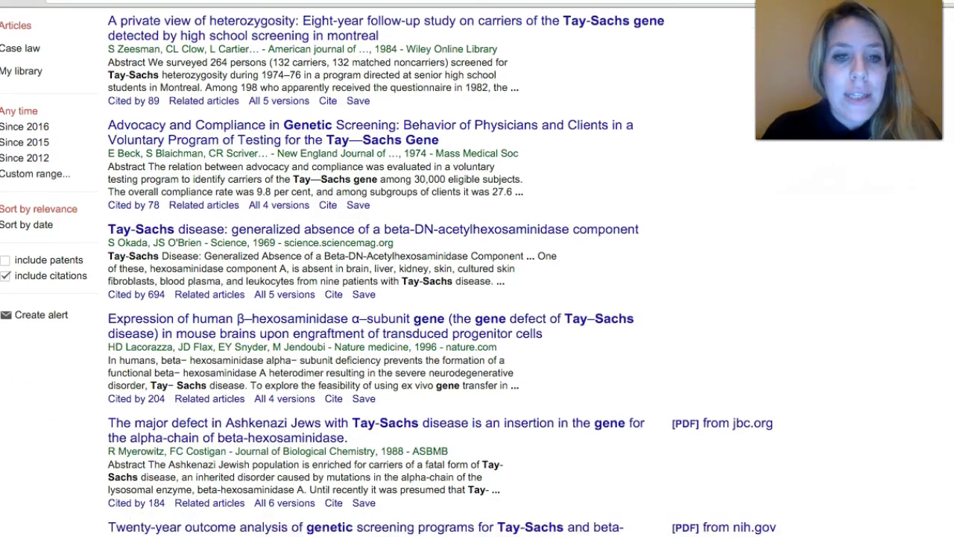
scroll(387, 272, "down", 6)
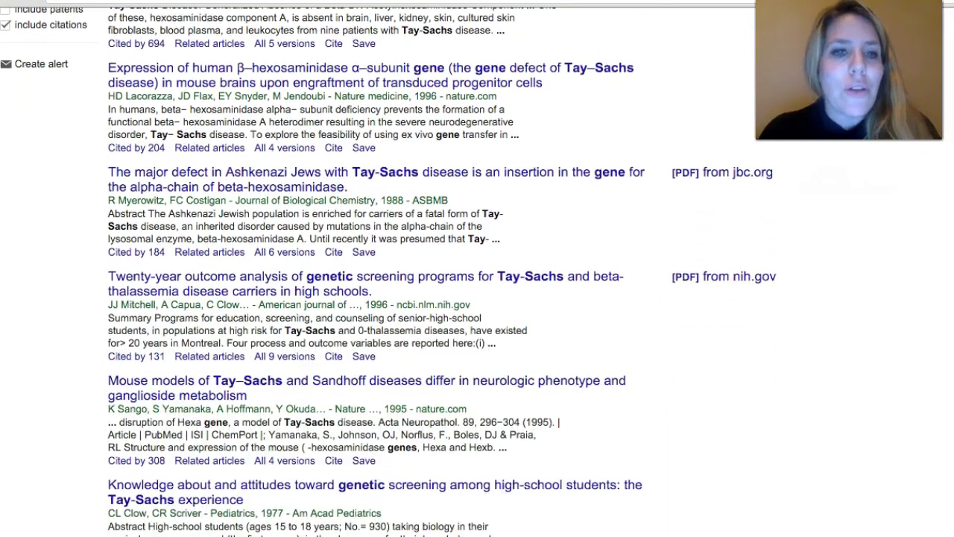
scroll(387, 273, "down", 4)
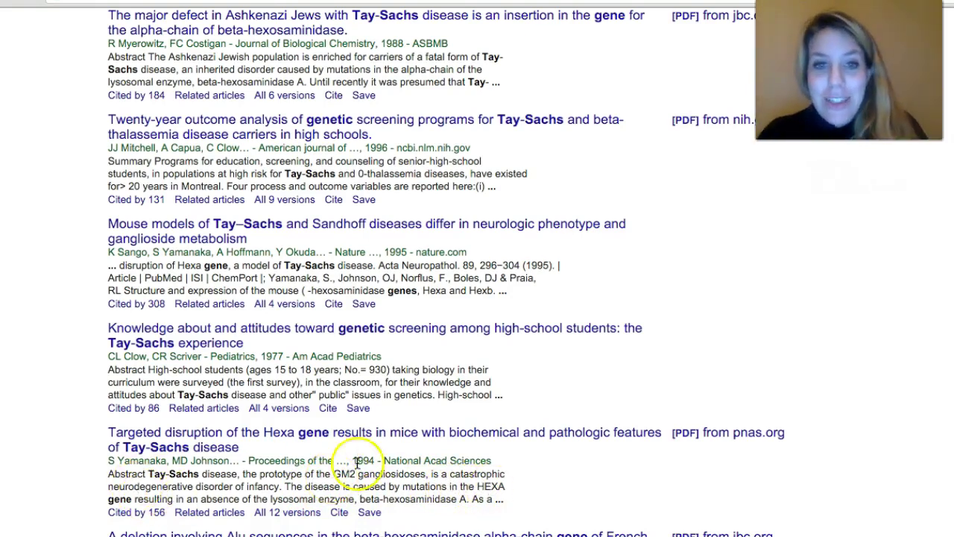
double_click(486, 486)
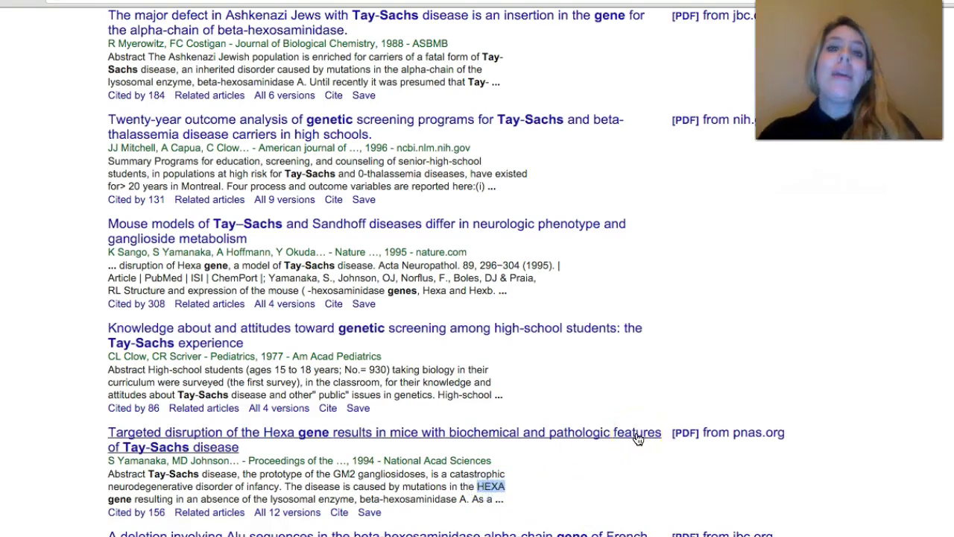